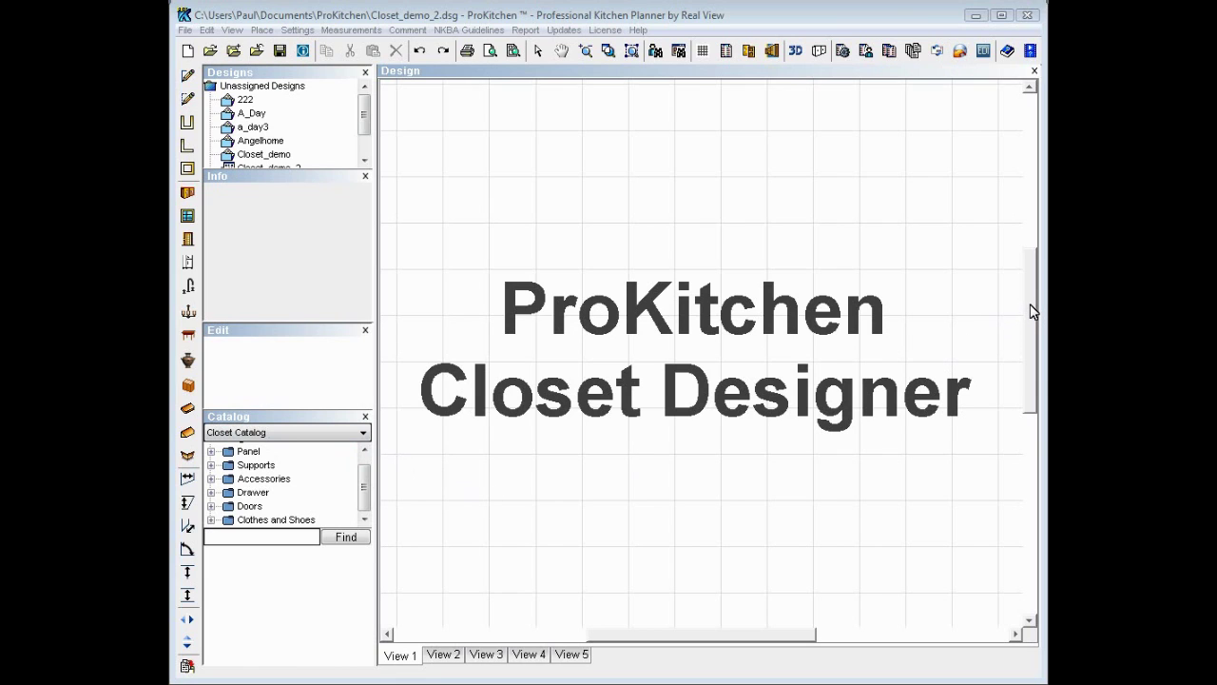
# Start placing a closet in the three-walled room design to open the closet designer
pyautogui.moveTo(1034, 310)
pyautogui.mouseDown()
pyautogui.moveTo(1027, 443)
pyautogui.moveTo(1027, 408)
pyautogui.moveTo(1027, 419)
pyautogui.mouseUp()
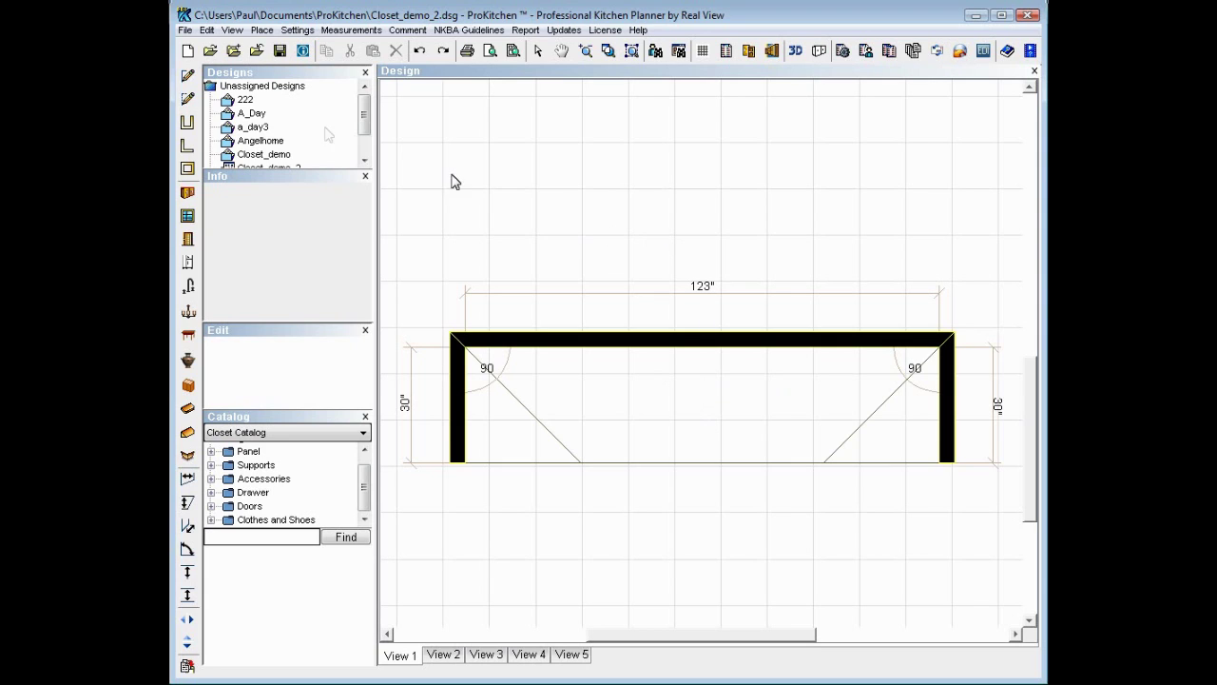
pyautogui.click(297, 30)
pyautogui.moveTo(273, 35)
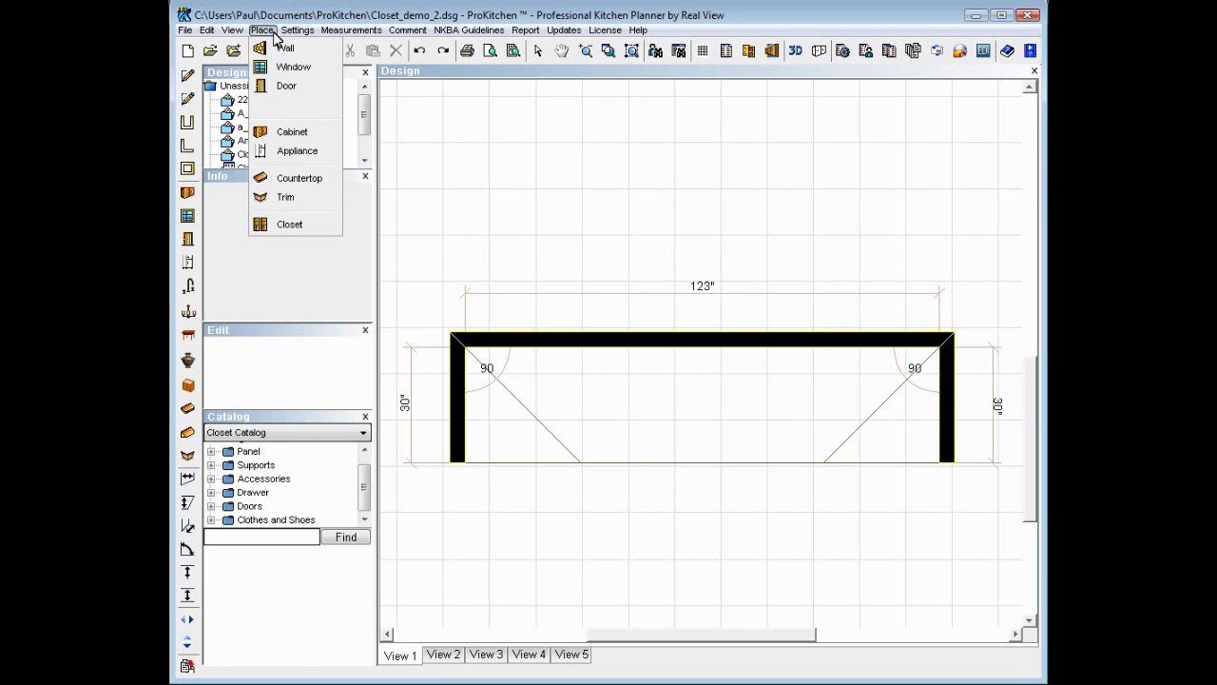
pyautogui.click(268, 225)
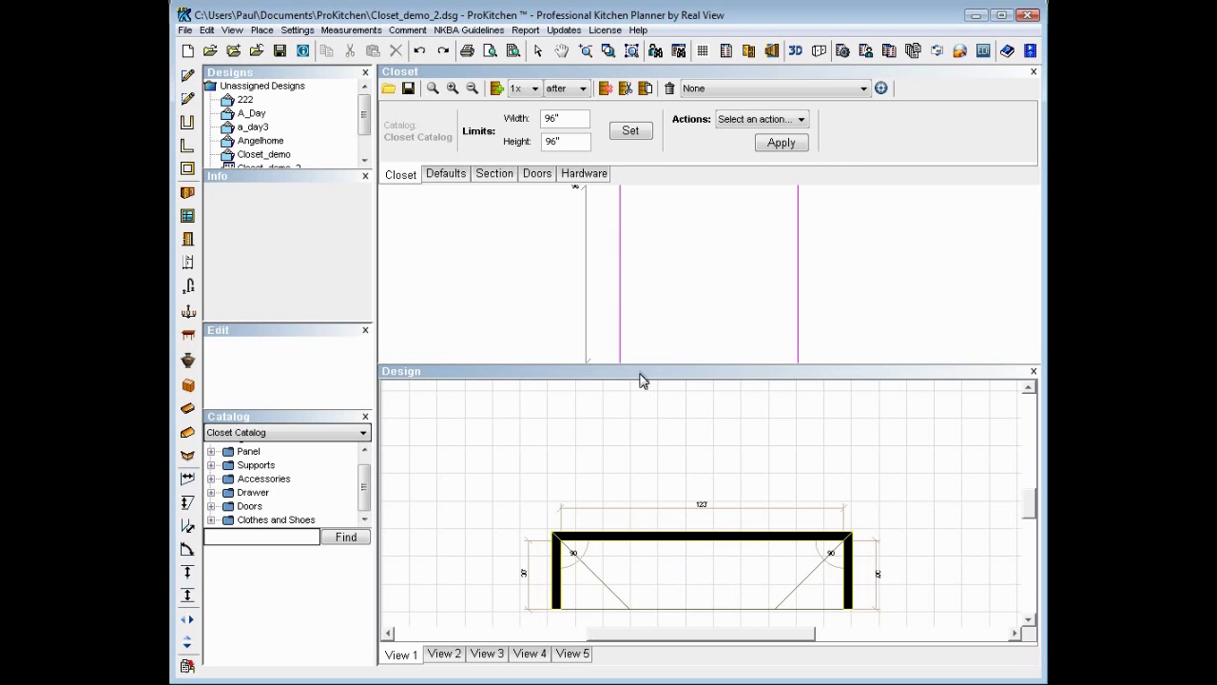
# Enlarge the closet elevation area and adjust both views so the closet outline and room plan are readable
pyautogui.moveTo(640, 379); pyautogui.dragTo(638, 467)
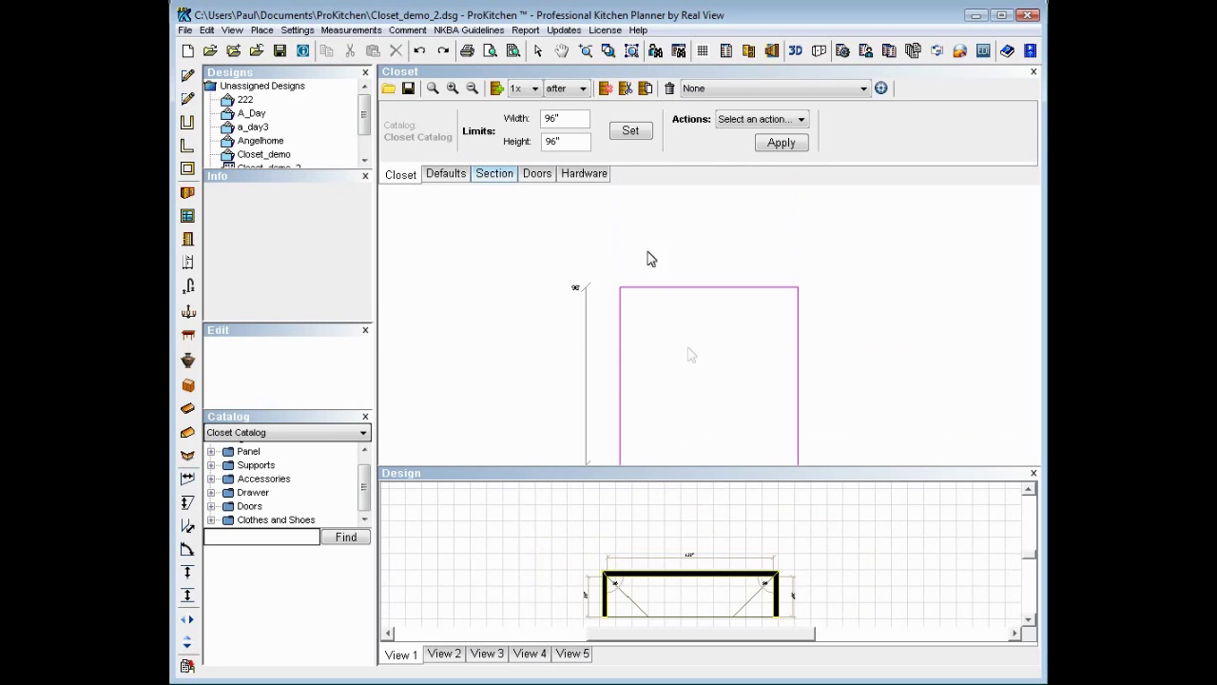
pyautogui.moveTo(688, 469); pyautogui.dragTo(688, 514)
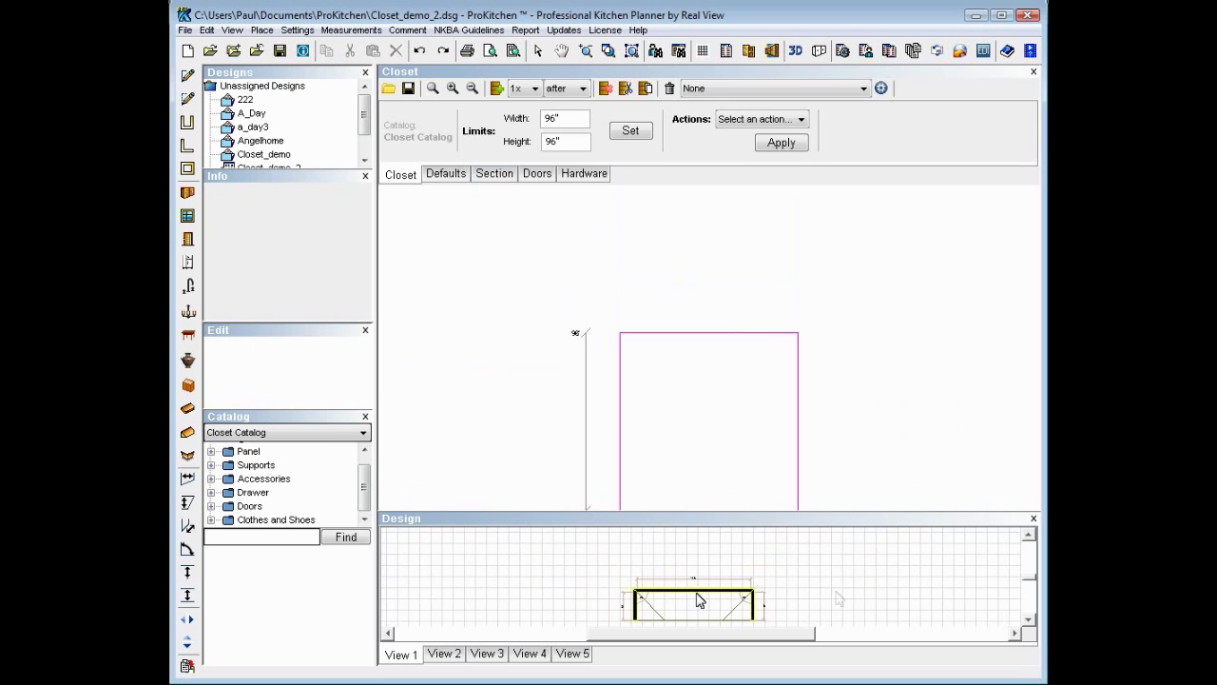
pyautogui.scroll(-2, 1029, 599)
pyautogui.scroll(-2, 1029, 599)
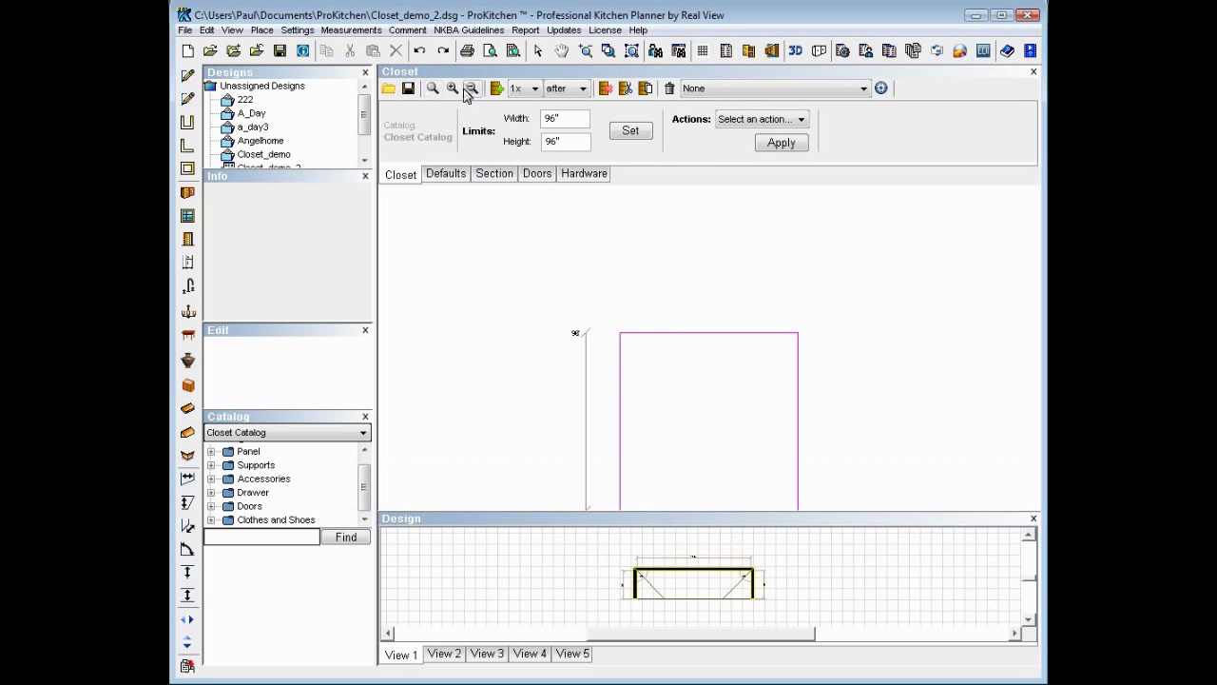
pyautogui.click(434, 89)
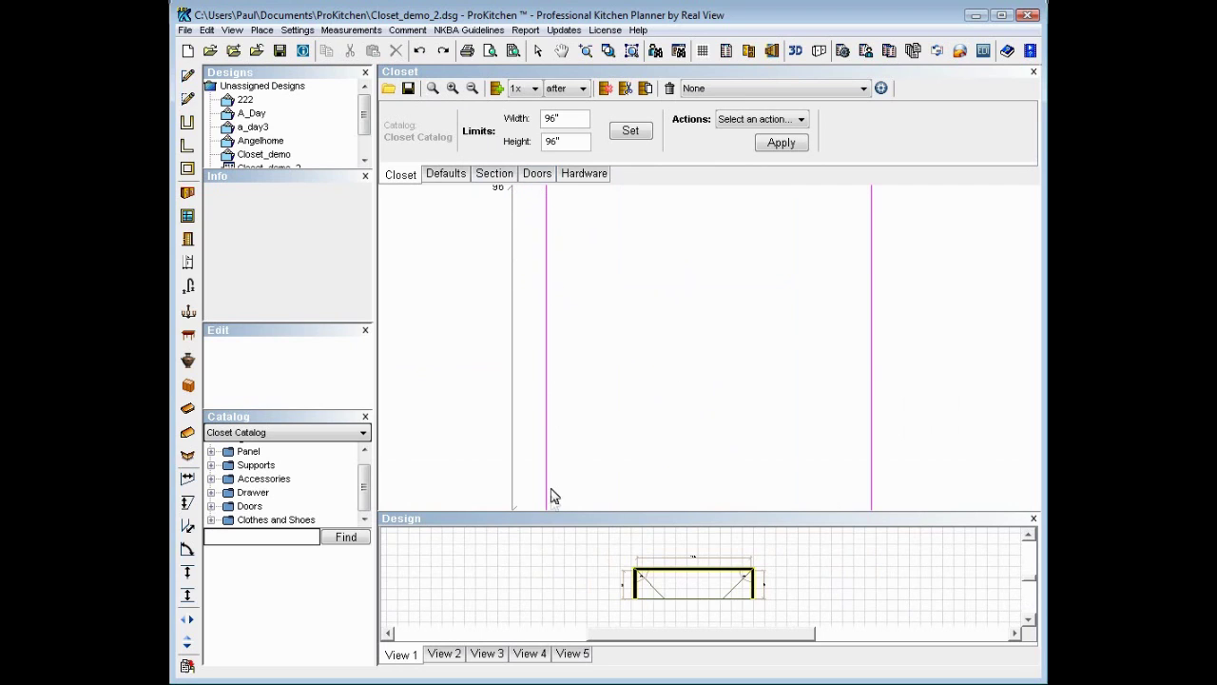
pyautogui.click(472, 88)
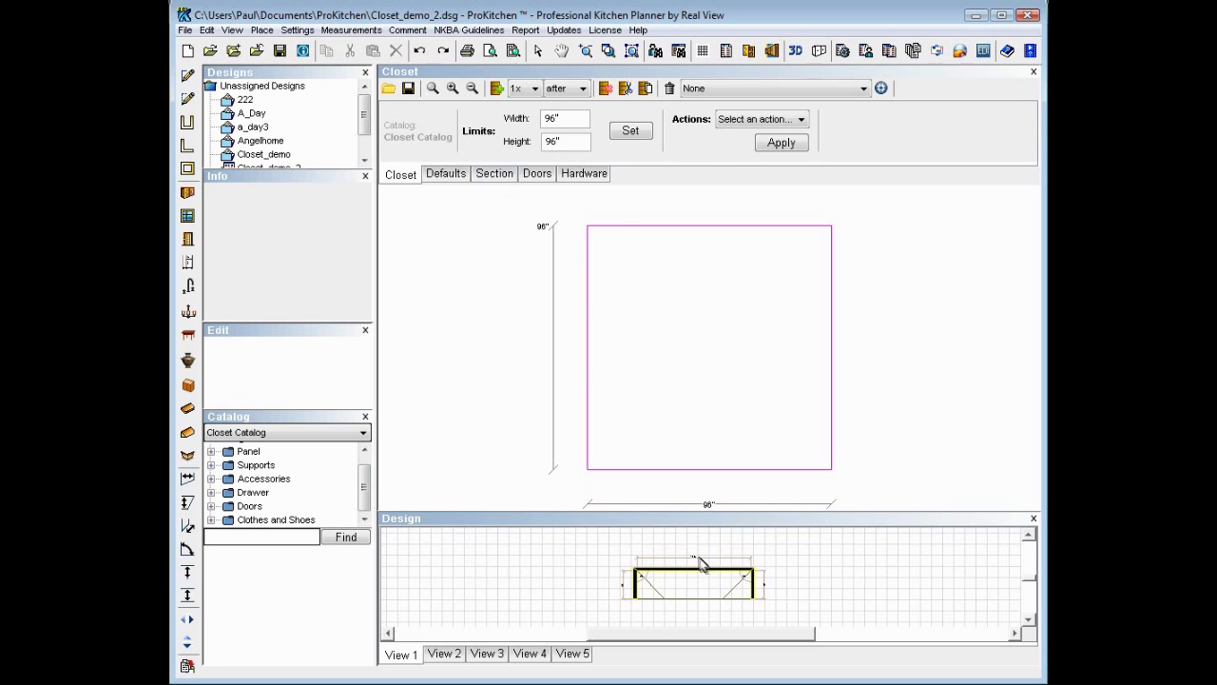
pyautogui.scroll(3, 697, 584)
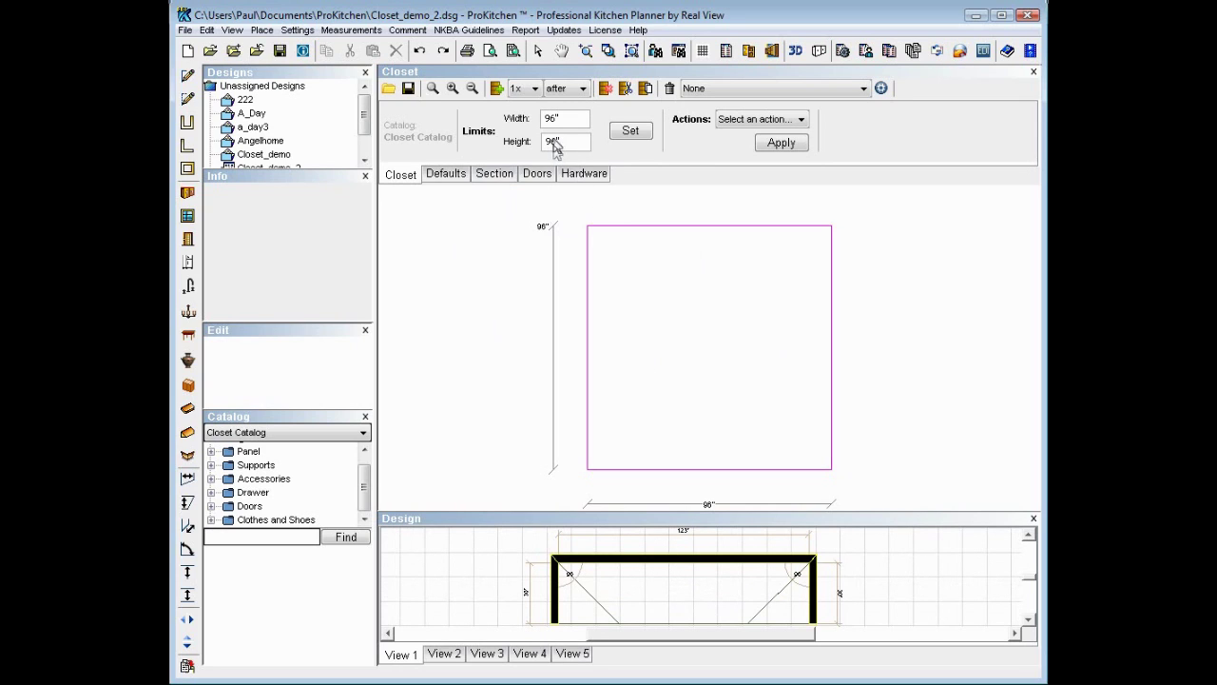
# Set the closet's width limit to 123 inches and apply it to the outline
pyautogui.moveTo(559, 119); pyautogui.dragTo(540, 116)
pyautogui.write('123')
pyautogui.click(626, 132)
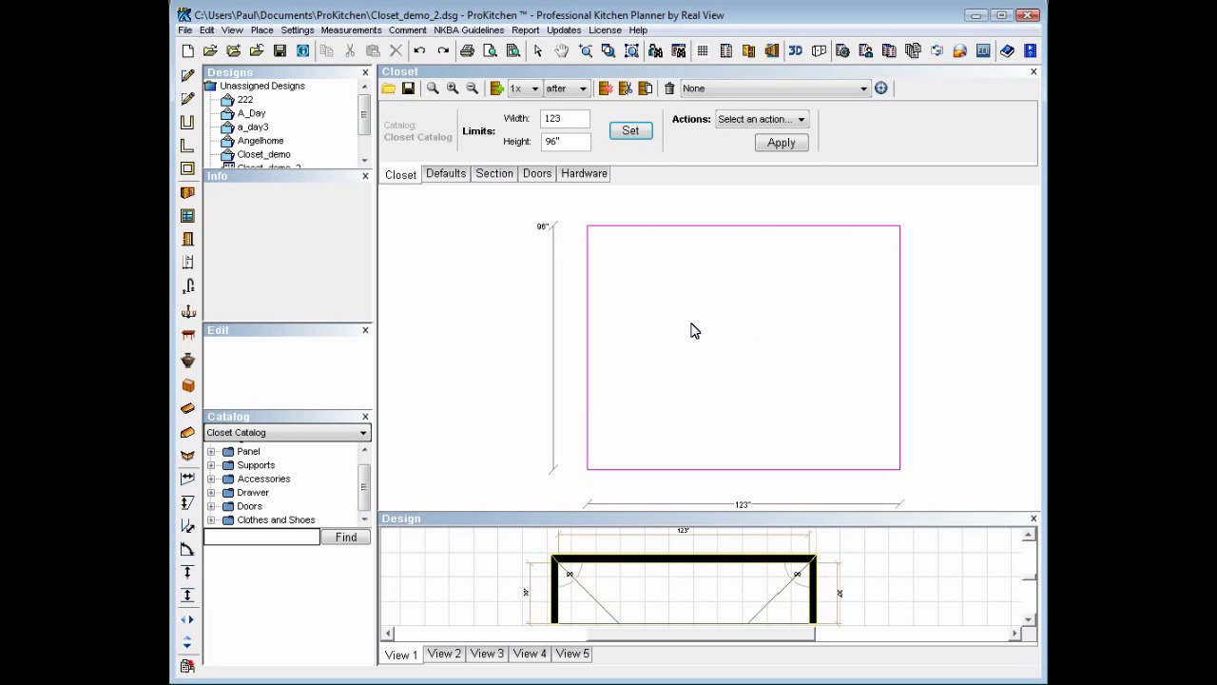
# Assign the closet to the long back wall with the Place at wall action
pyautogui.click(431, 567)
pyautogui.click(639, 566)
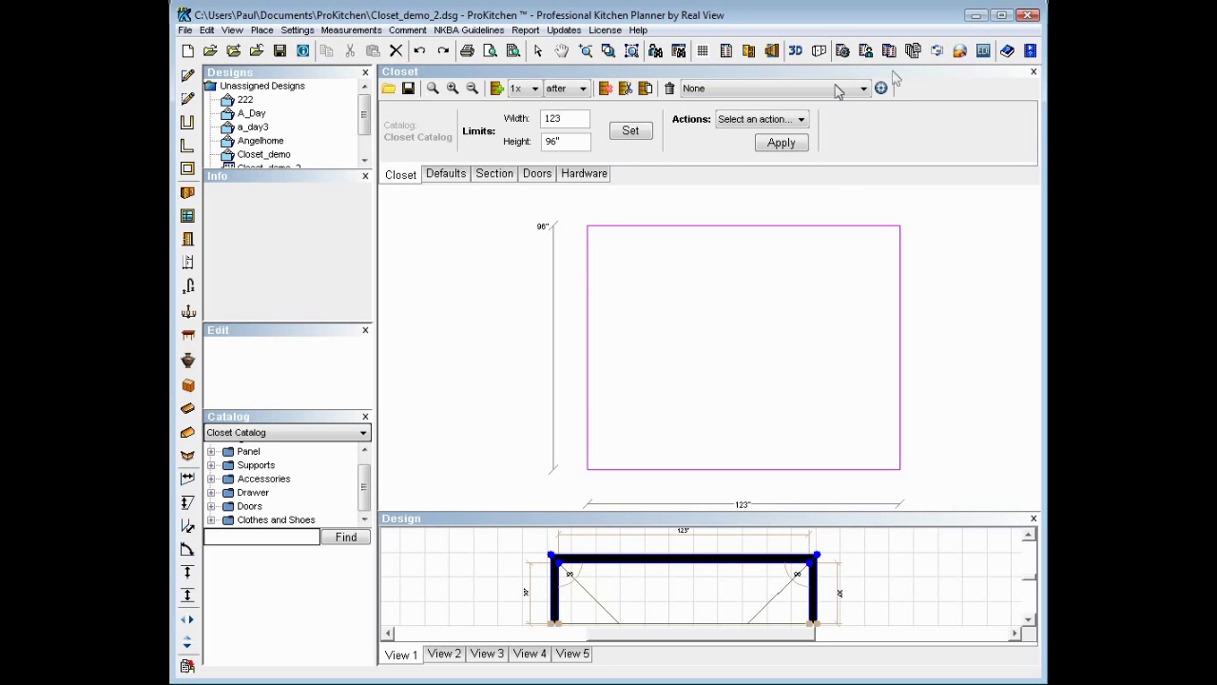
pyautogui.click(802, 121)
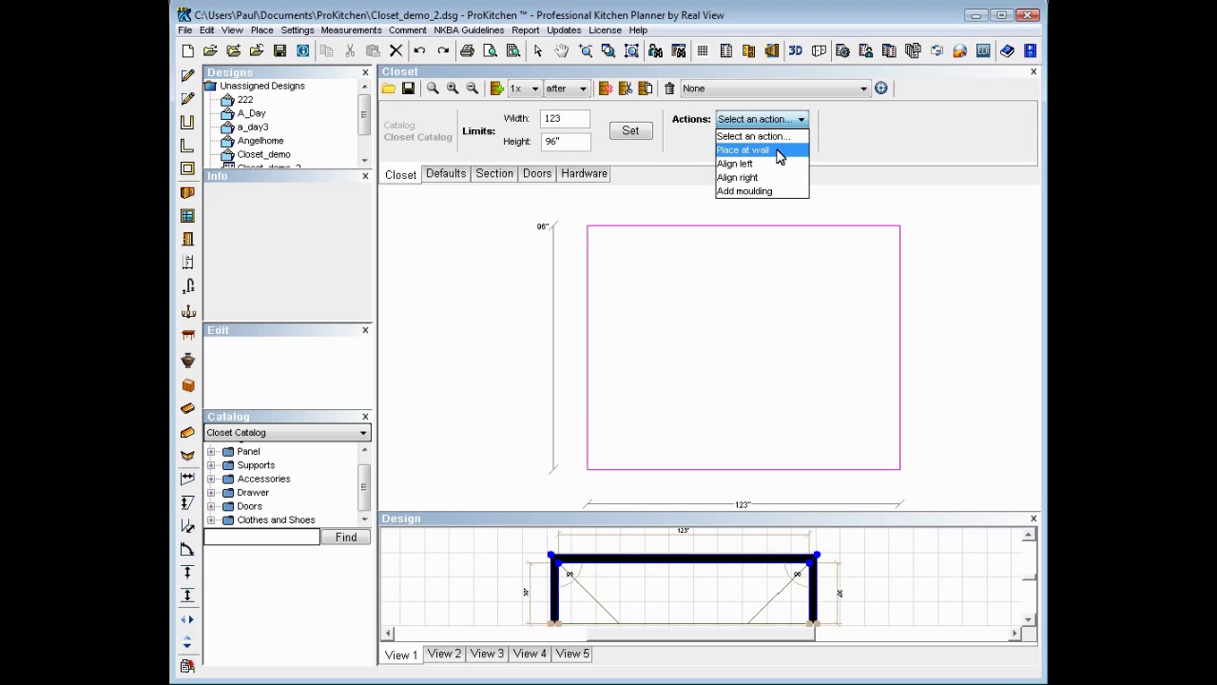
pyautogui.click(778, 153)
pyautogui.click(778, 143)
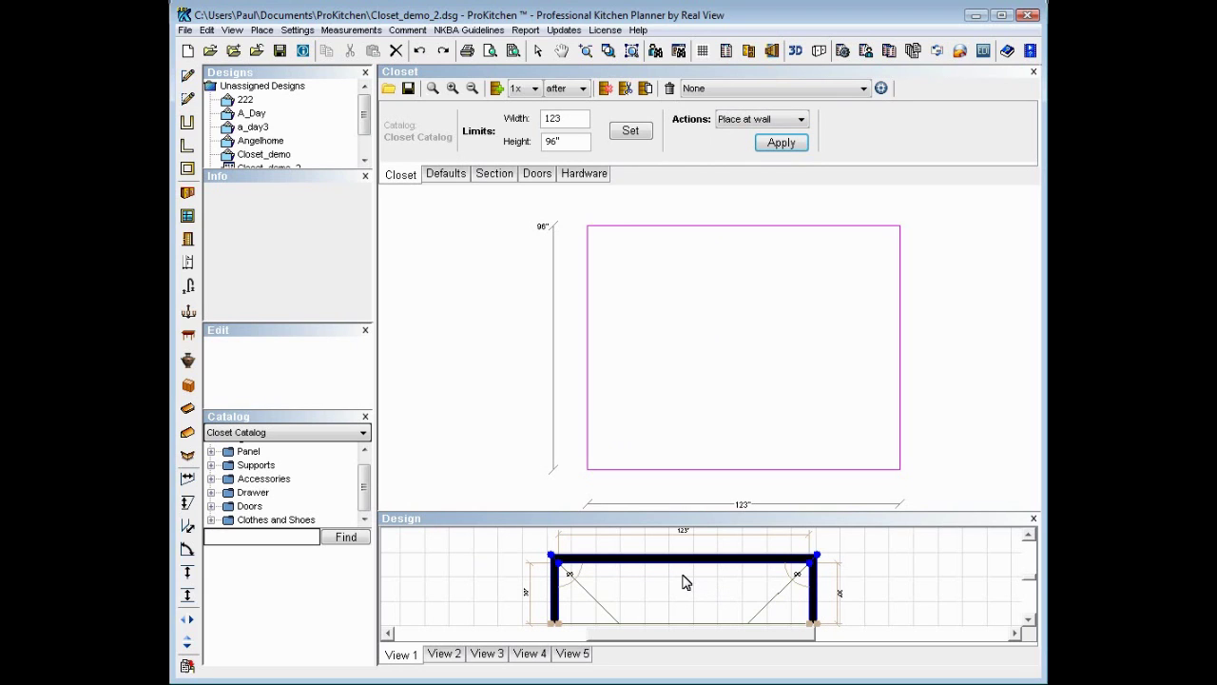
pyautogui.click(484, 582)
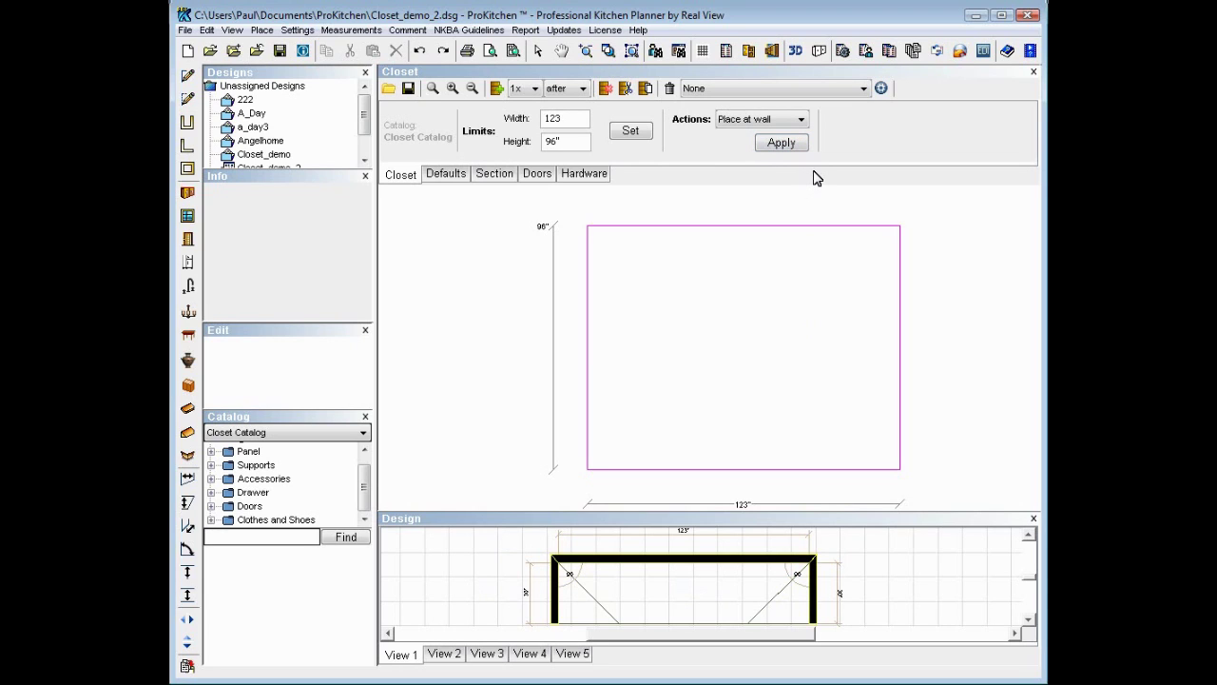
pyautogui.click(698, 563)
pyautogui.click(468, 572)
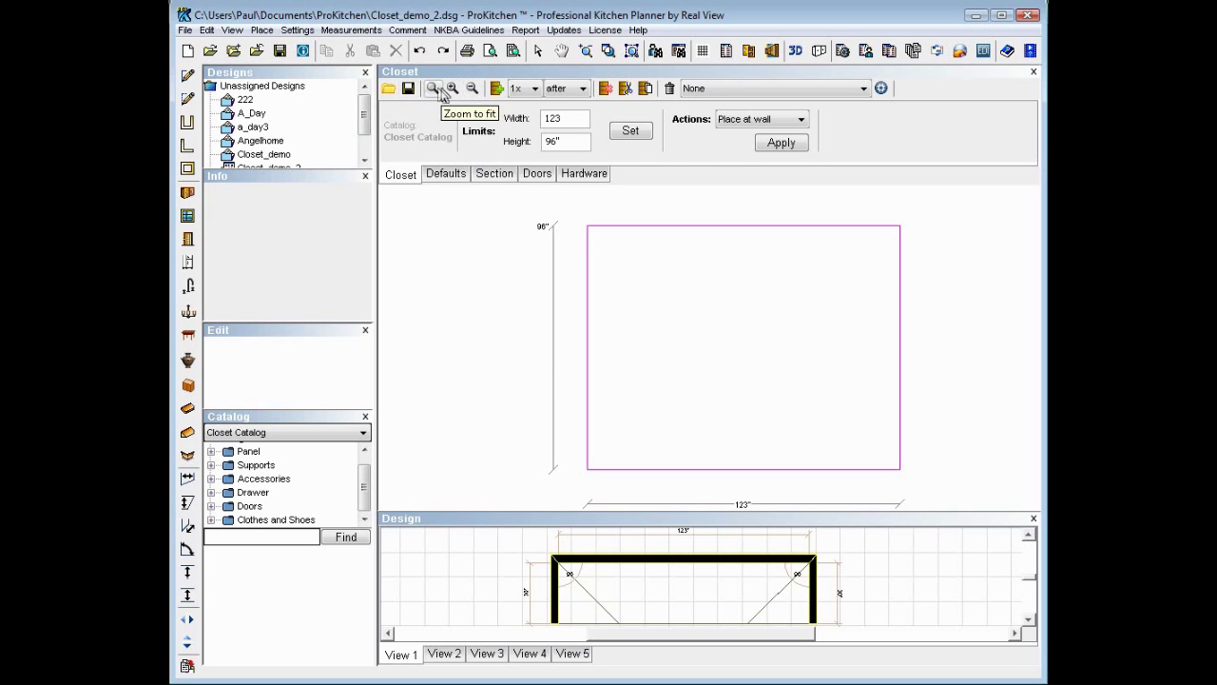
# Examine the choices for number of sections to insert, insertion before or after, and component selection
pyautogui.click(534, 89)
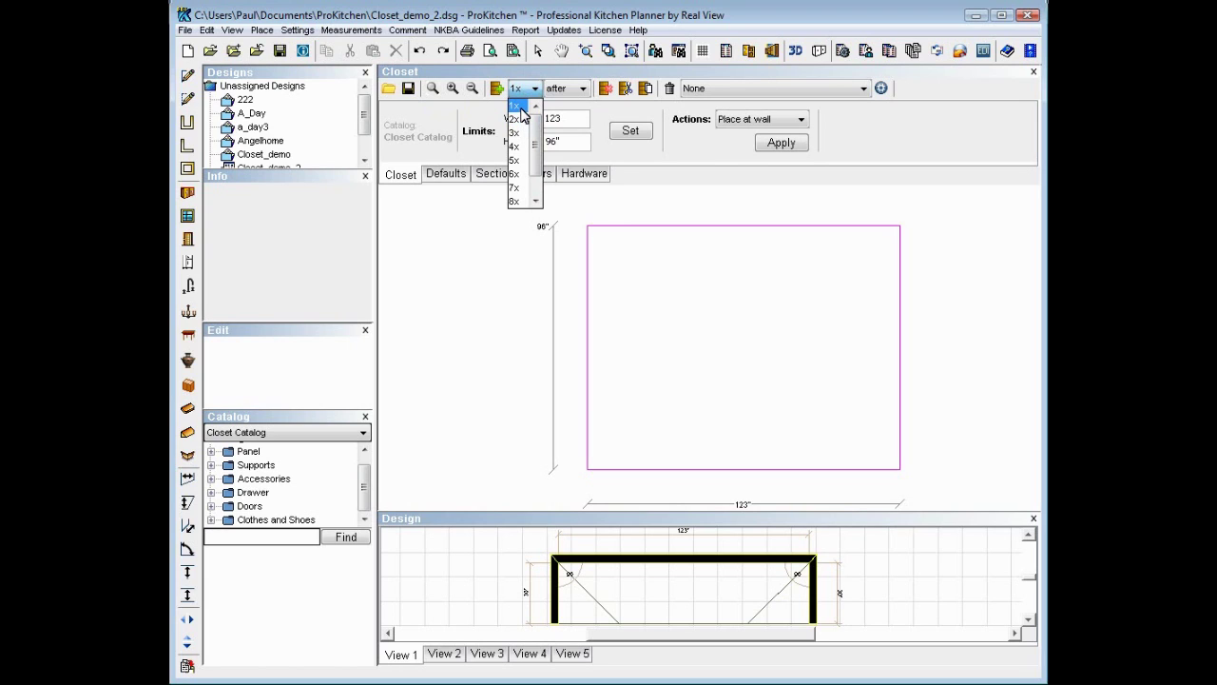
pyautogui.scroll(-1, 533, 122)
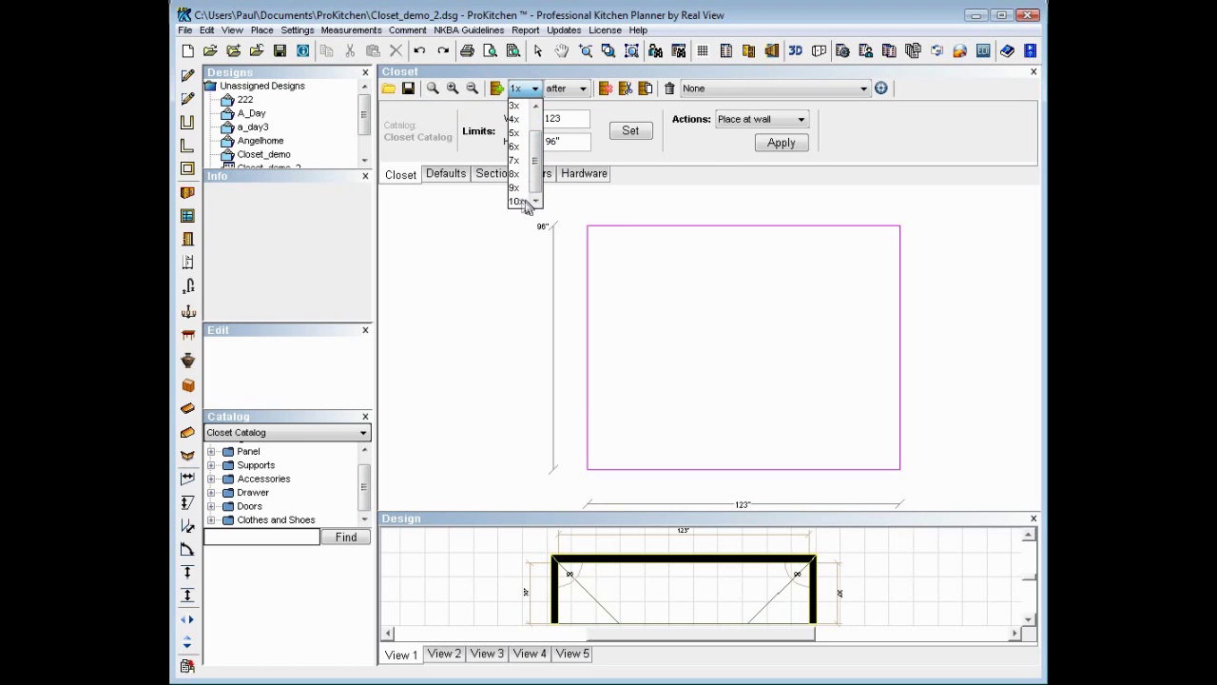
pyautogui.click(574, 89)
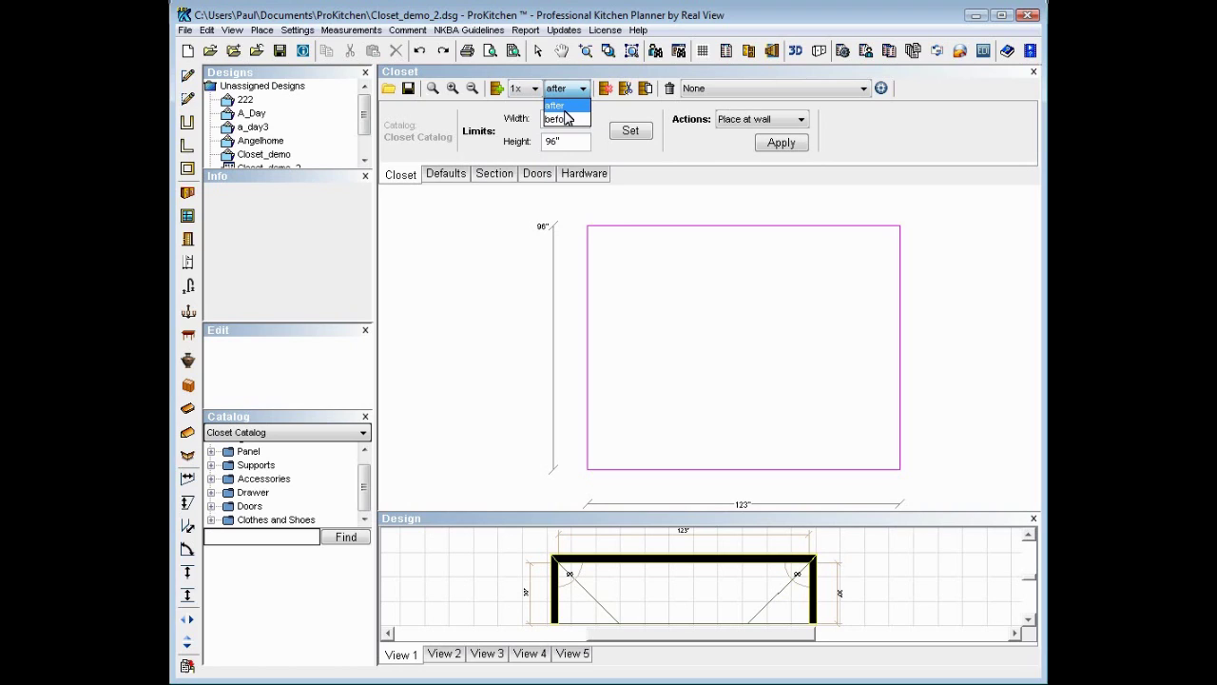
pyautogui.click(609, 114)
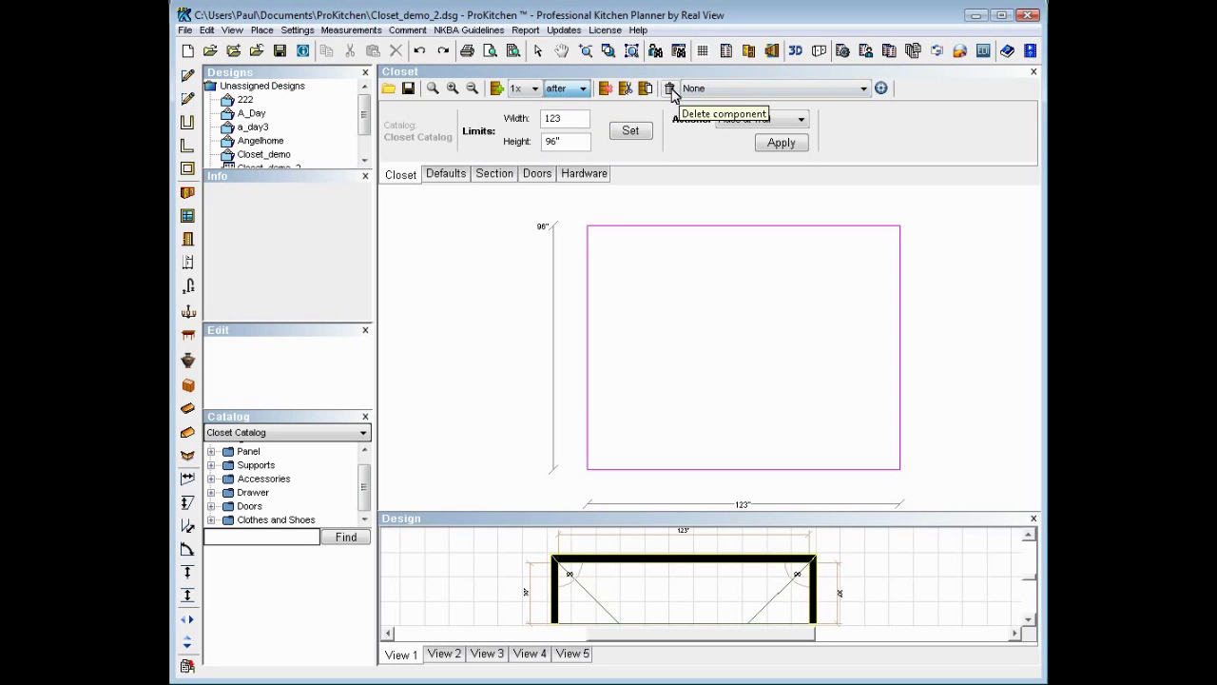
pyautogui.click(863, 89)
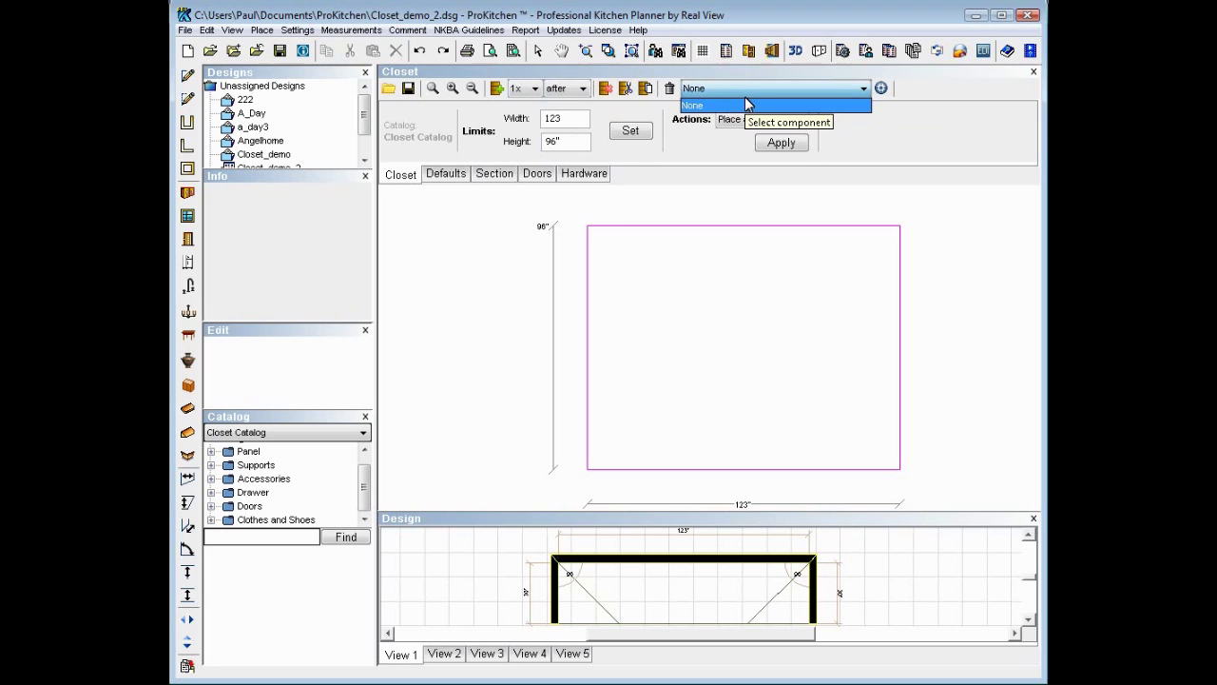
pyautogui.click(881, 89)
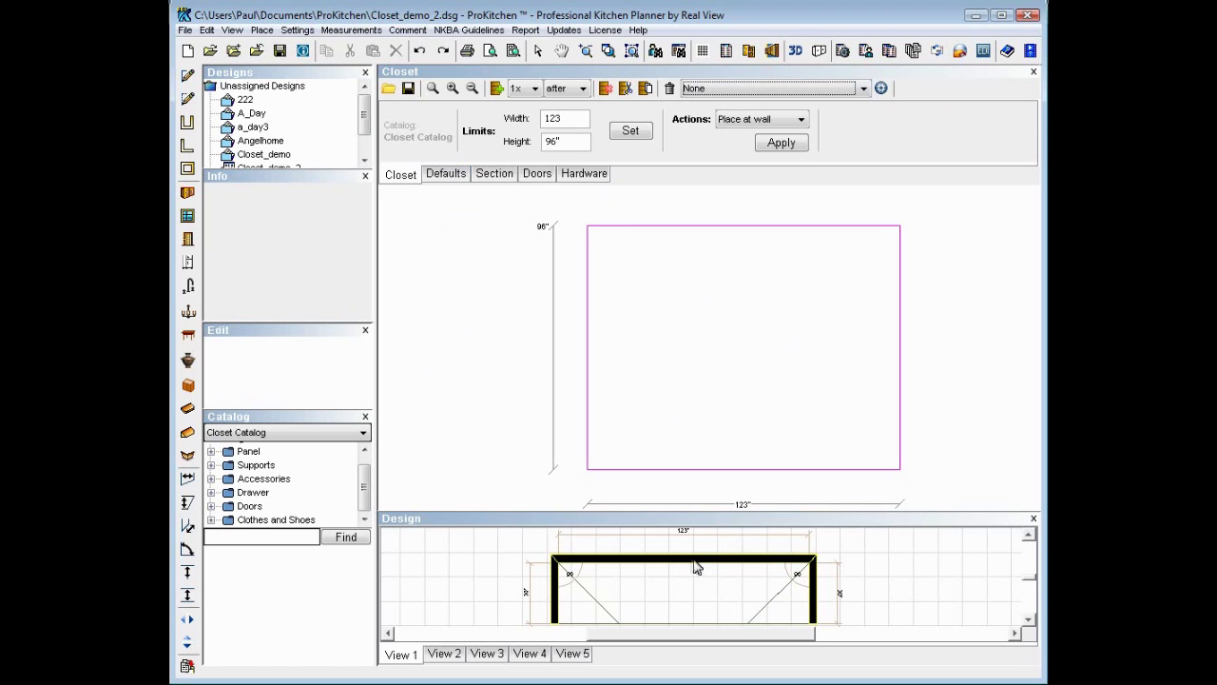
# Open the closet section defaults and try the Curved Hutch option, turning it on and back off
pyautogui.click(441, 176)
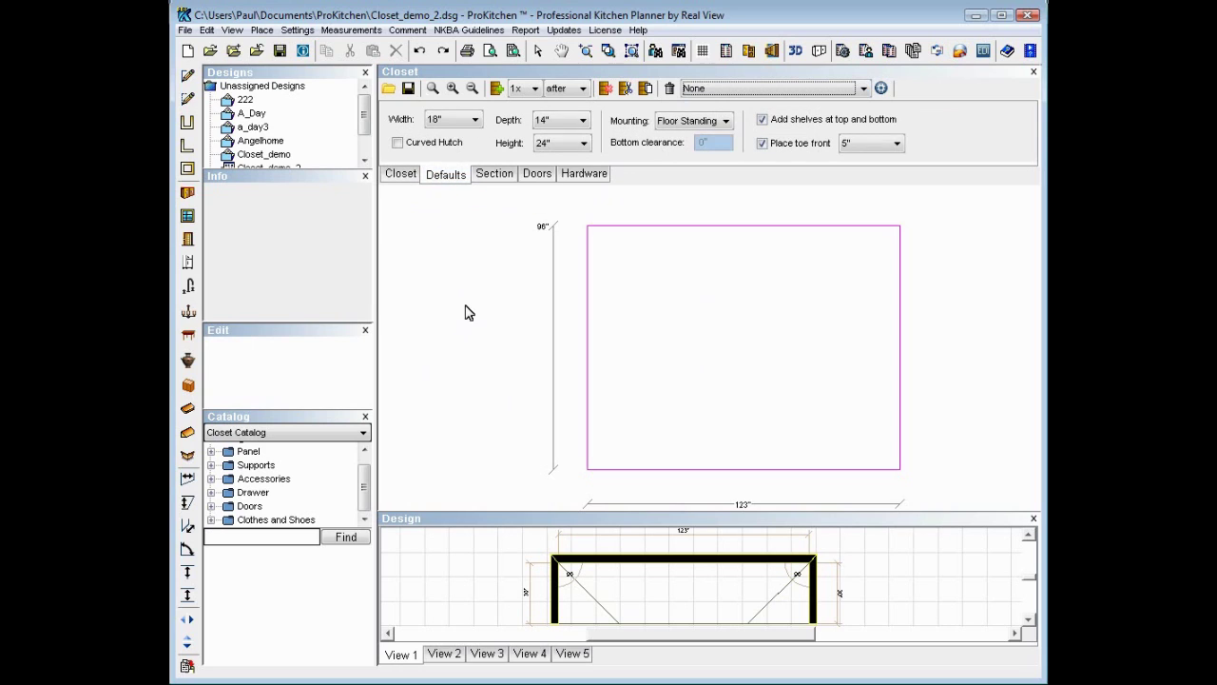
pyautogui.click(542, 150)
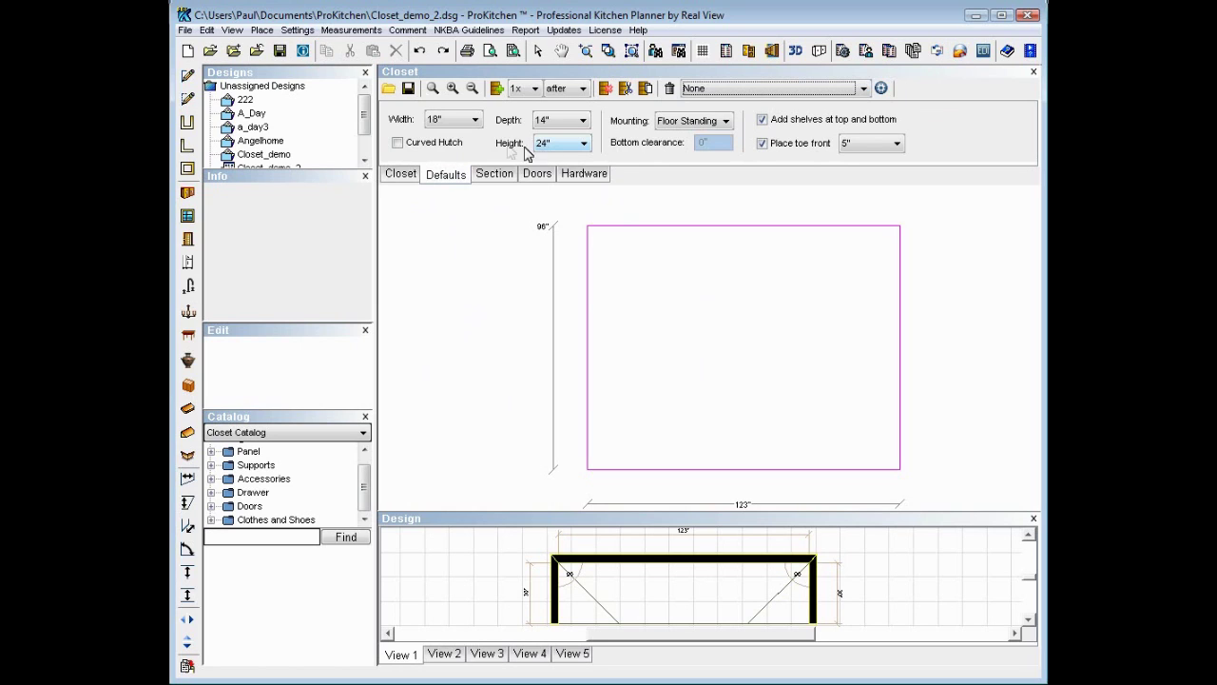
pyautogui.click(398, 142)
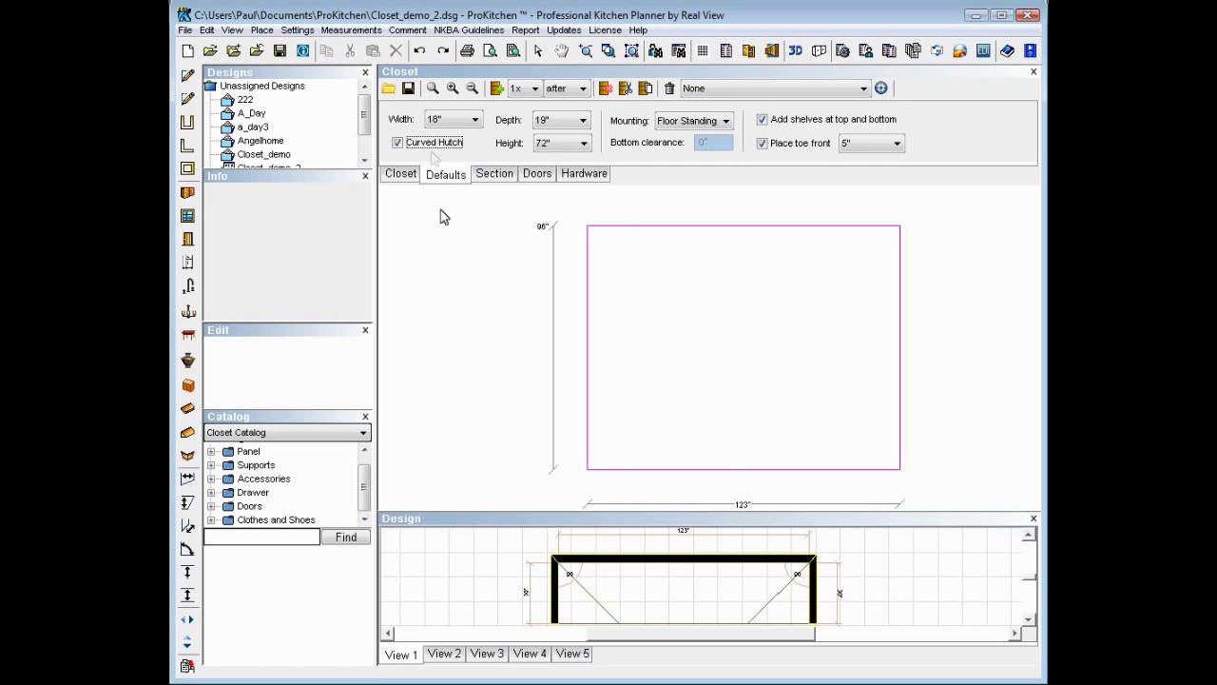
pyautogui.click(398, 143)
# Set the default closet section size to 30" width, 14" depth and 84" height
pyautogui.click(477, 122)
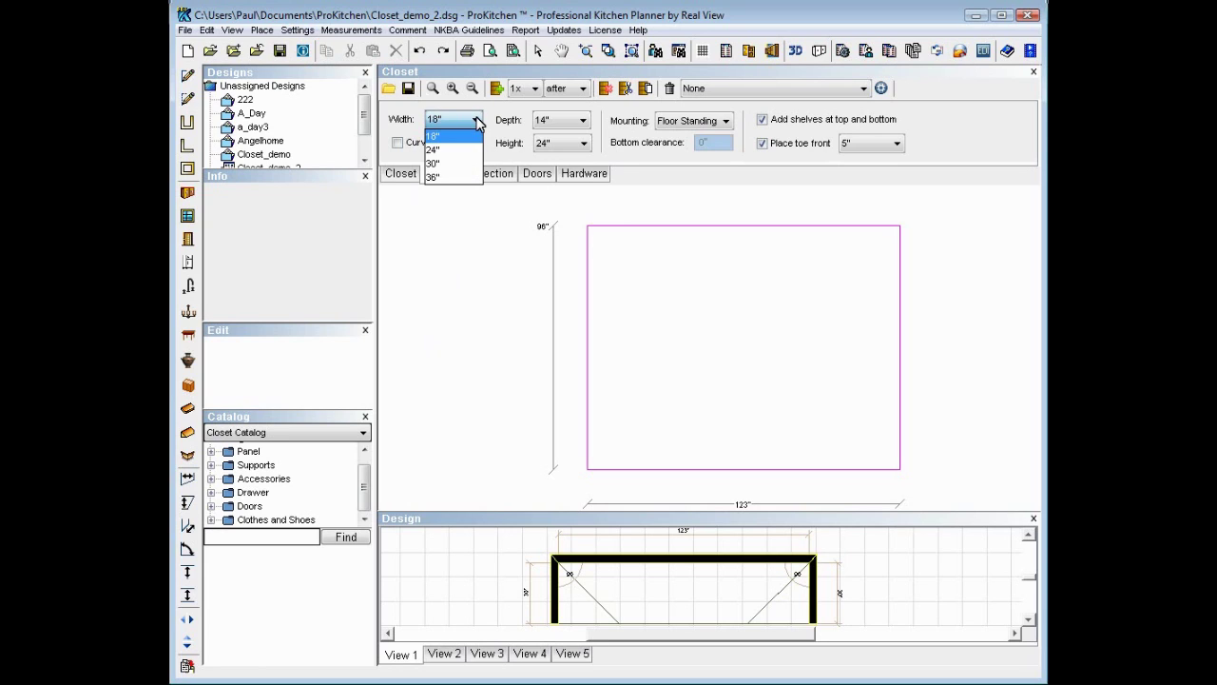
pyautogui.click(459, 164)
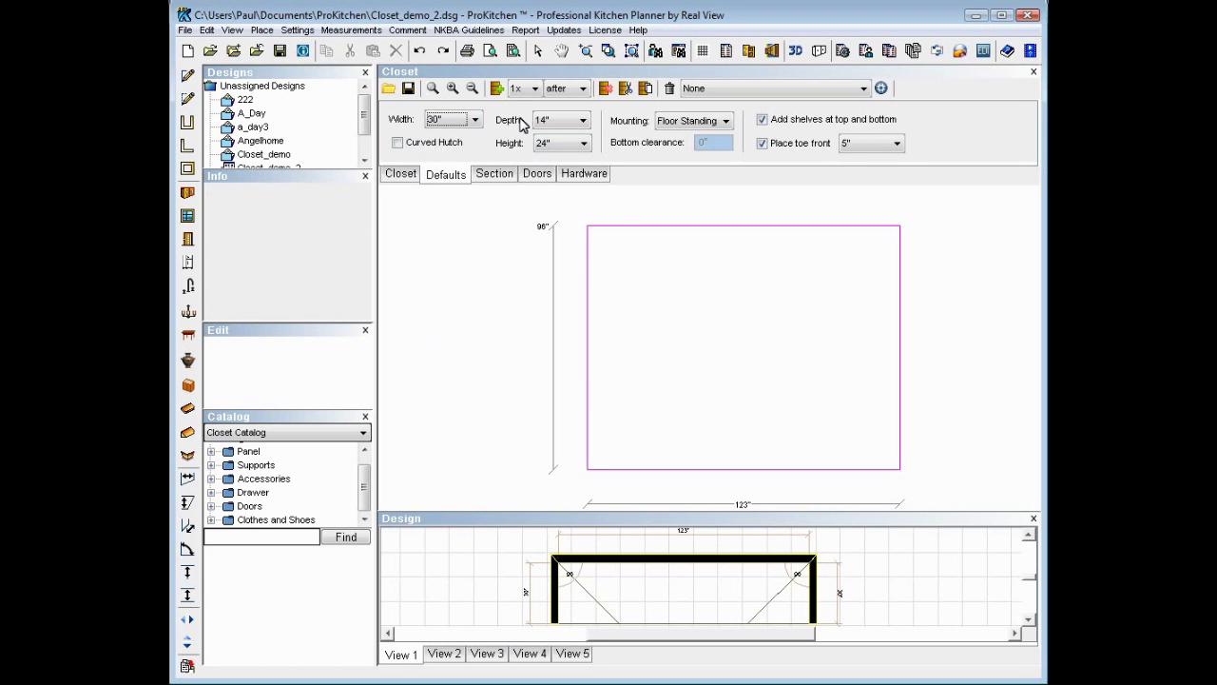
pyautogui.click(584, 121)
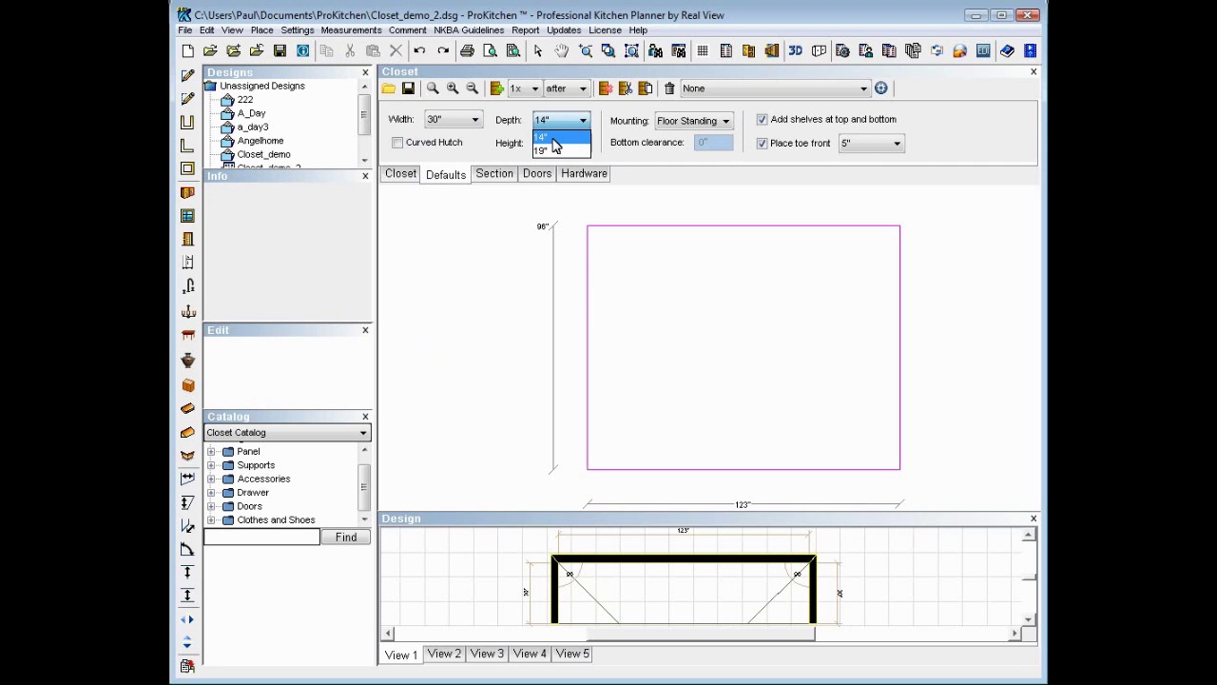
pyautogui.click(552, 139)
pyautogui.click(584, 144)
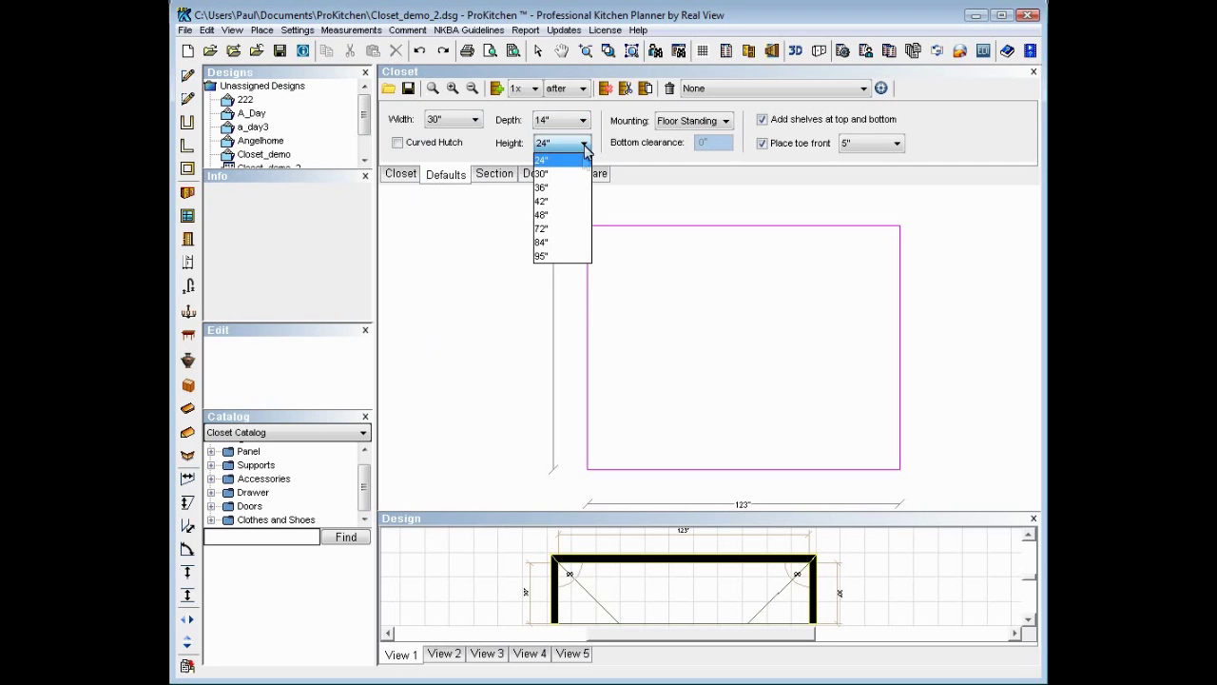
pyautogui.click(558, 242)
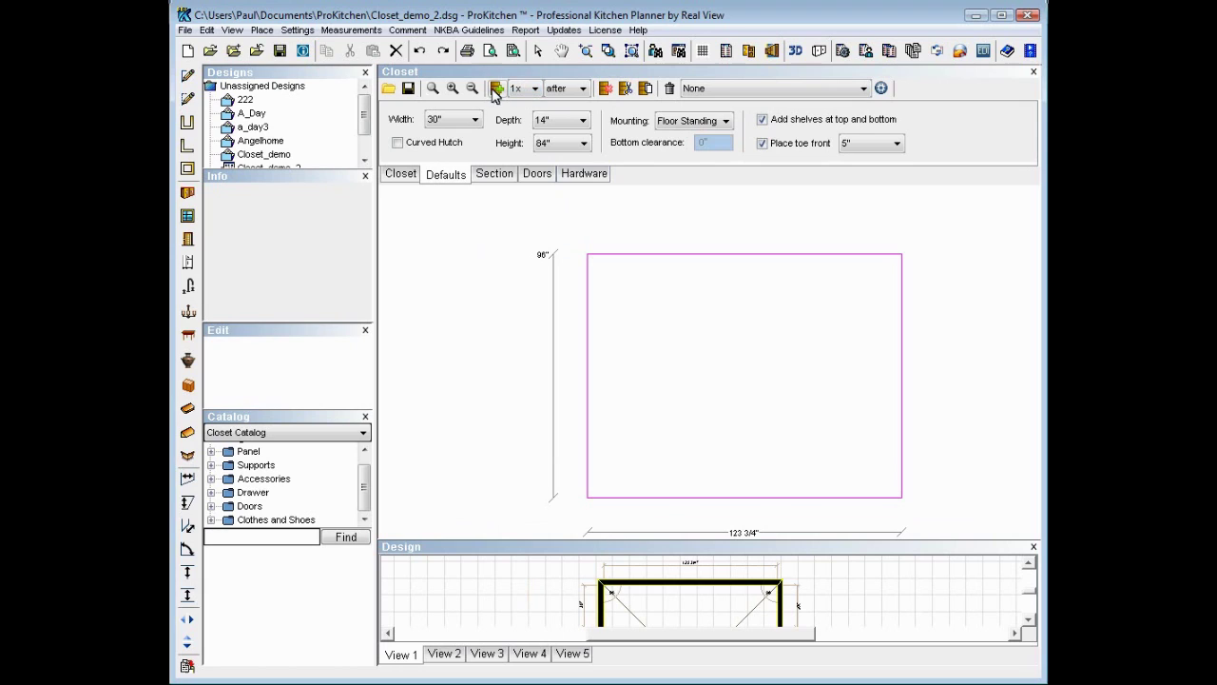
# Add two closet sections with the default settings, inserting the second one after the first
pyautogui.click(495, 90)
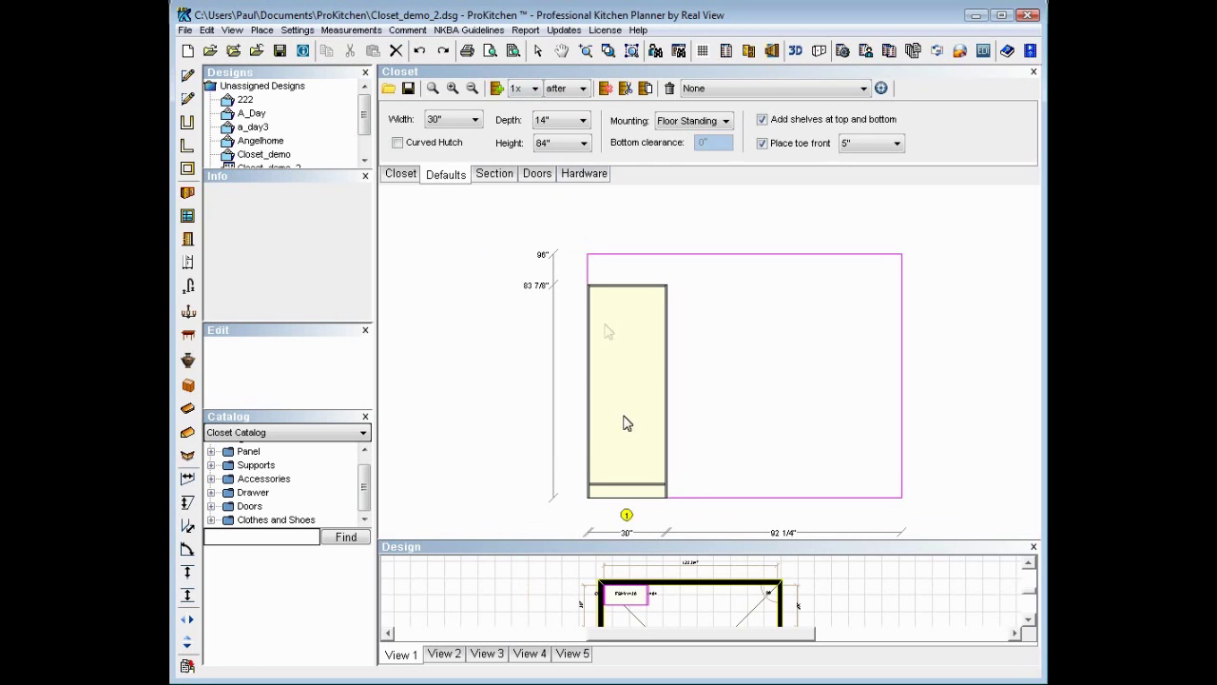
pyautogui.click(569, 92)
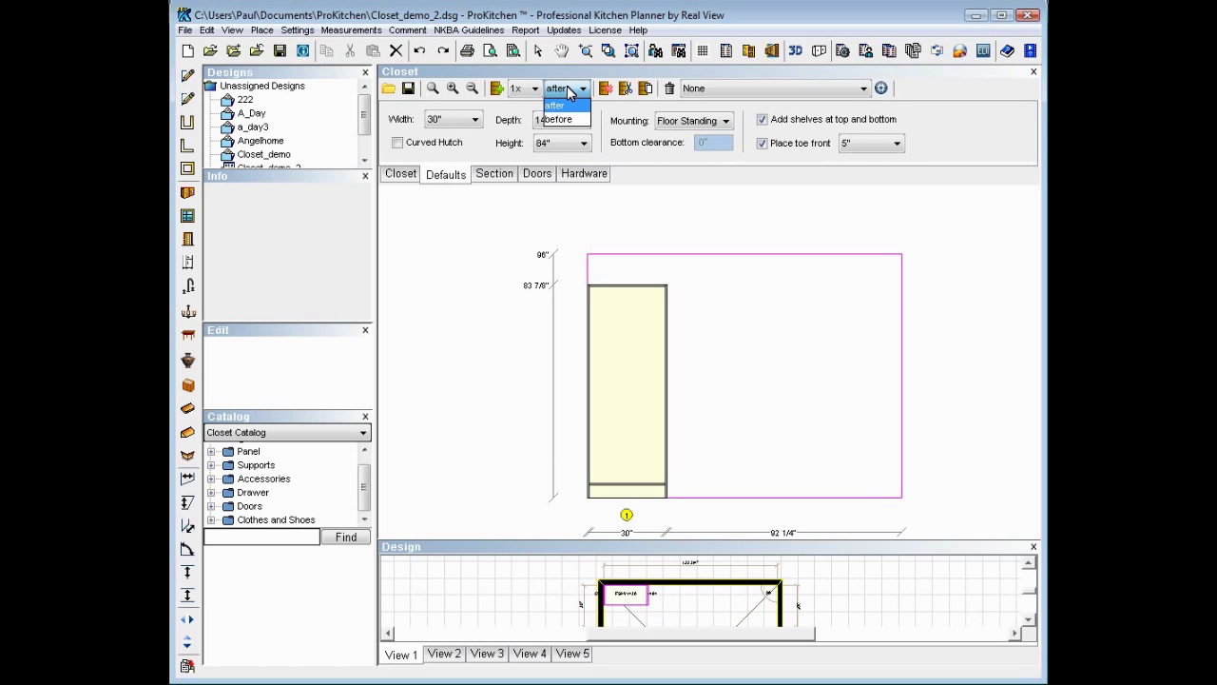
pyautogui.click(497, 88)
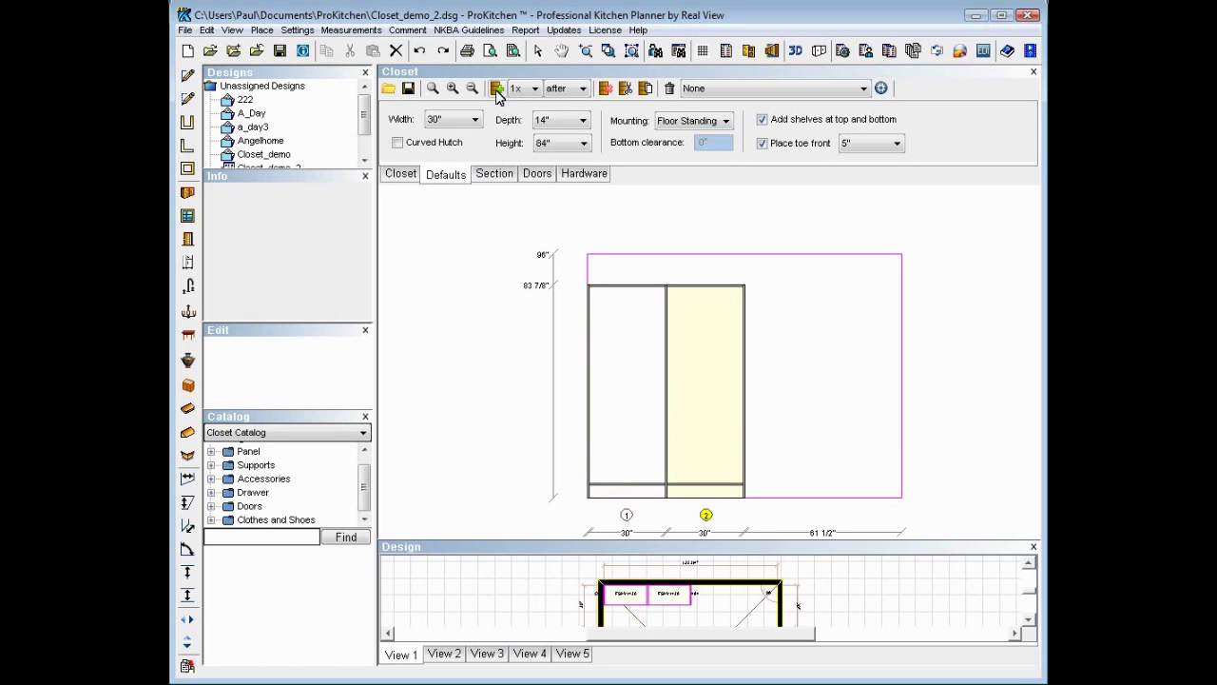
# Insert one more closet section before section 1, using the before placement option
pyautogui.click(633, 330)
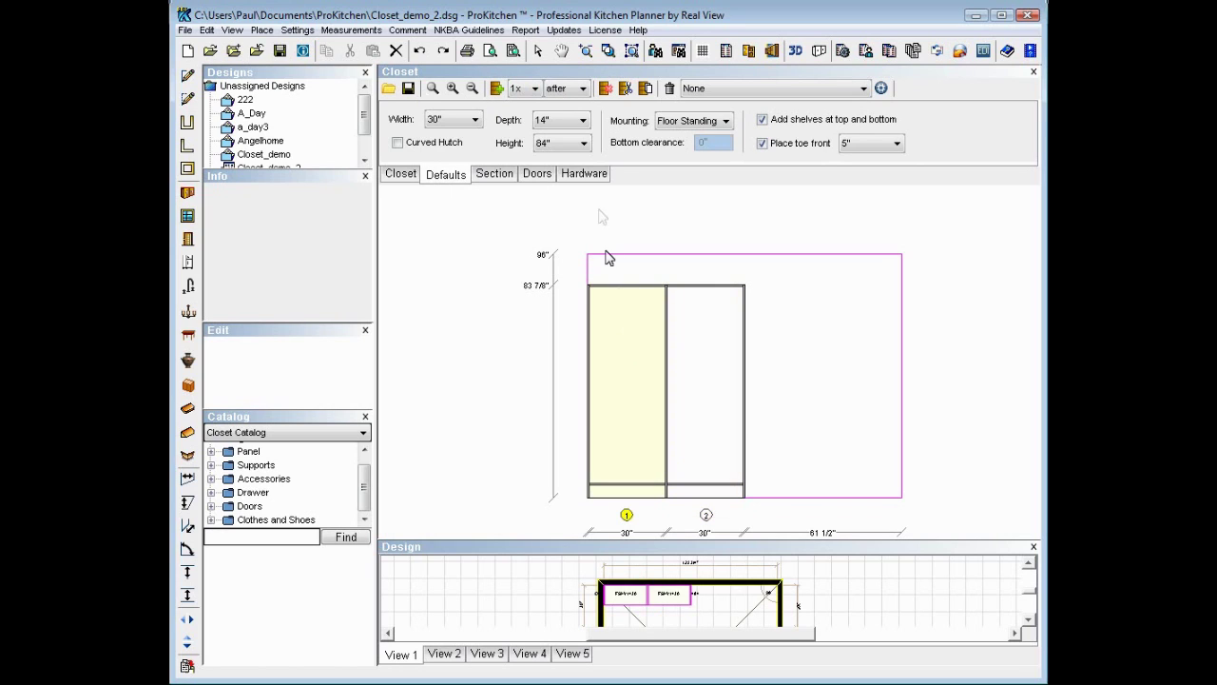
pyautogui.click(580, 89)
pyautogui.click(560, 121)
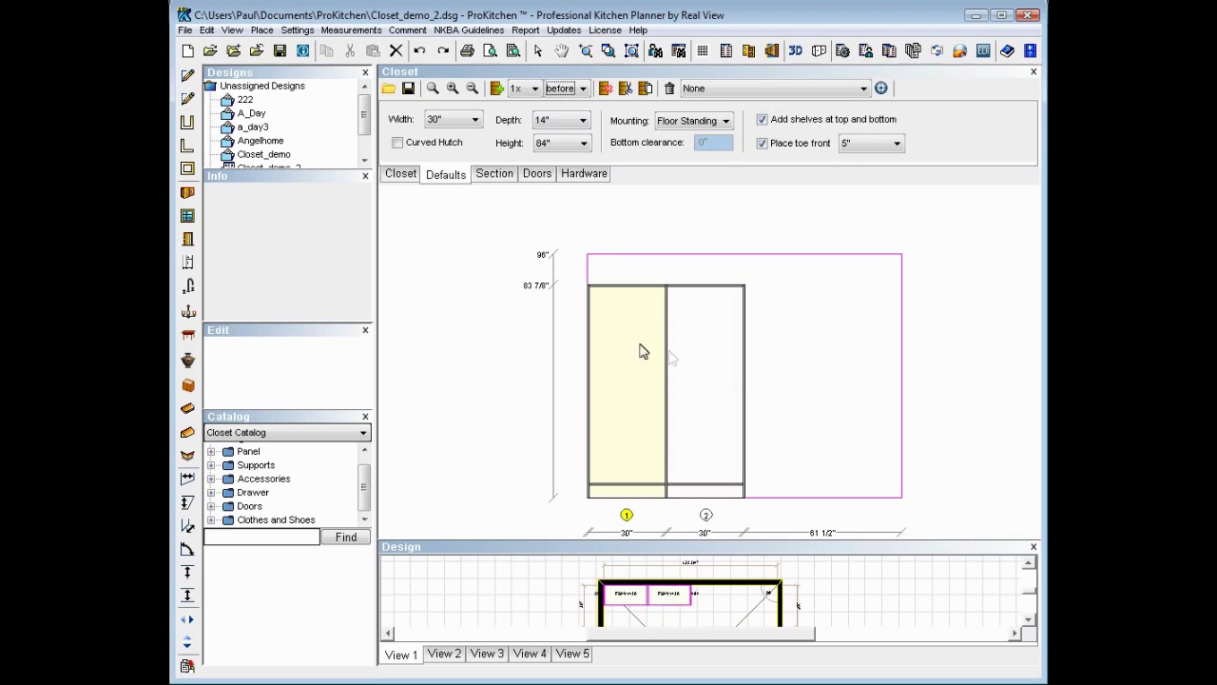
pyautogui.click(719, 370)
pyautogui.click(641, 367)
pyautogui.click(702, 367)
pyautogui.click(642, 369)
pyautogui.click(496, 88)
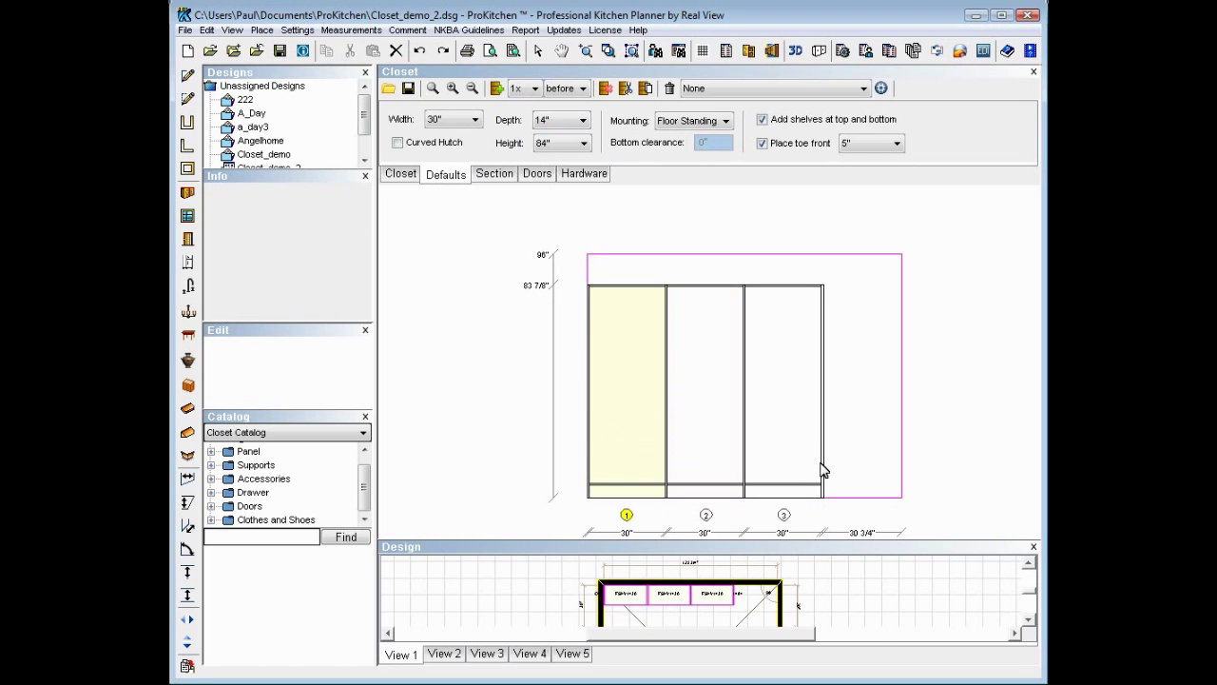
# Insert an 18" wide closet section before section 1 and delete that section again
pyautogui.click(475, 120)
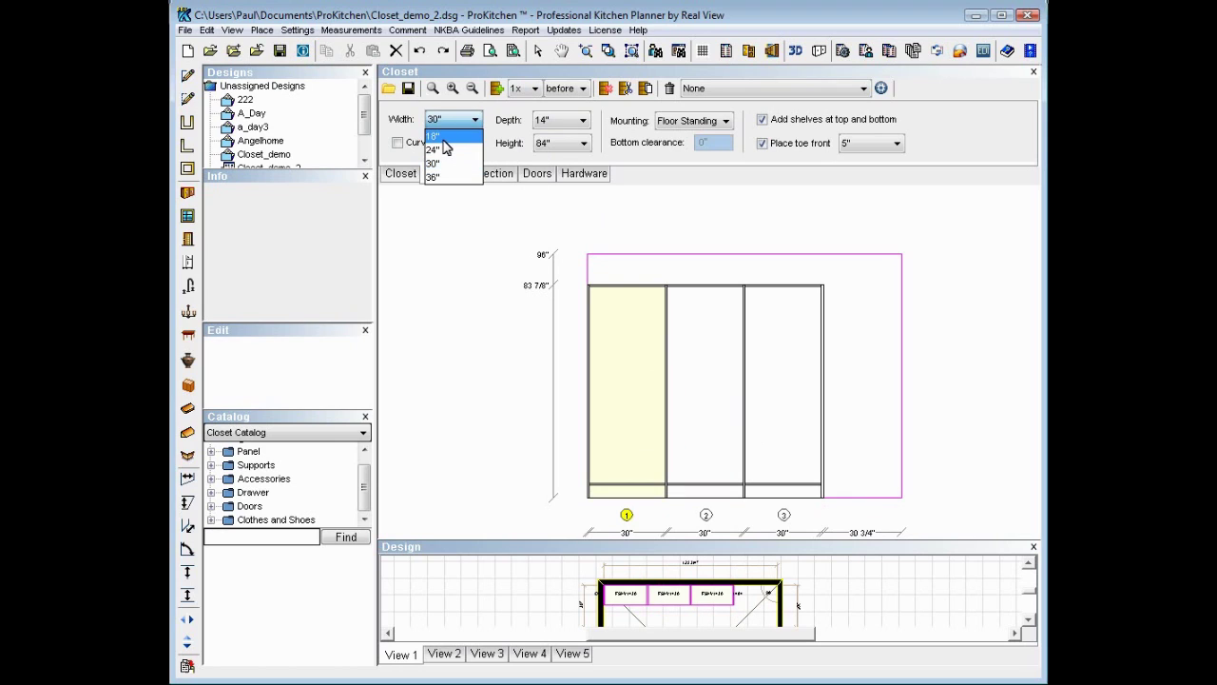
pyautogui.click(443, 140)
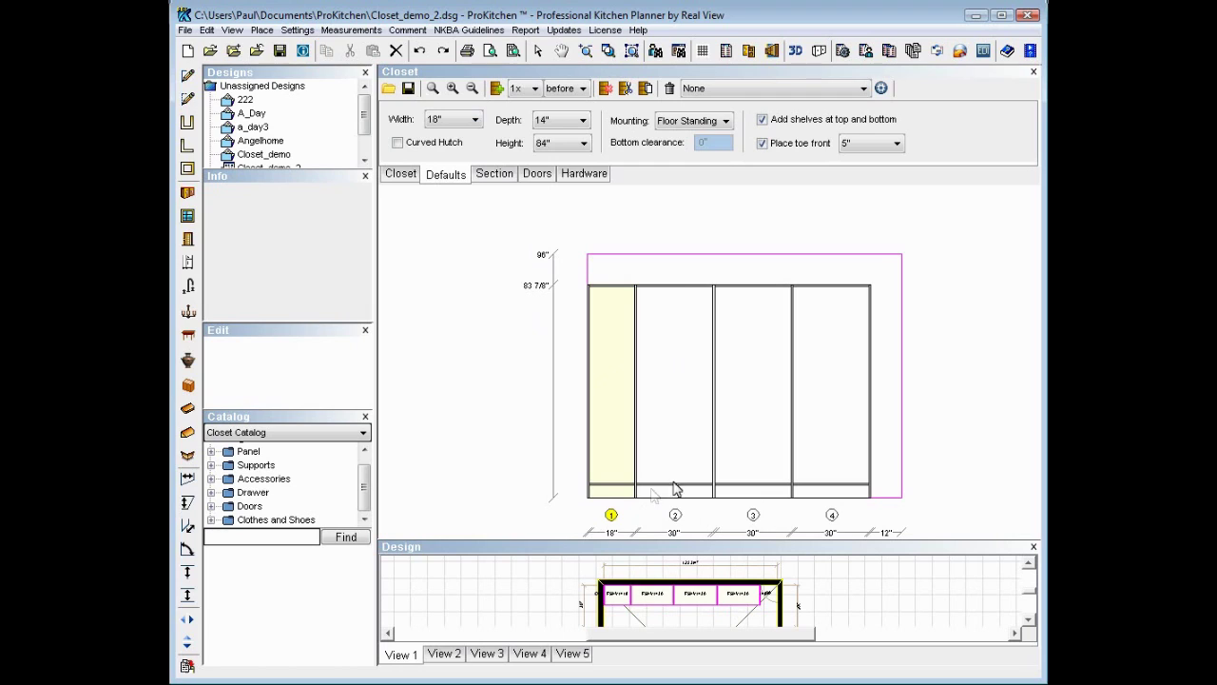
pyautogui.click(611, 513)
pyautogui.click(604, 89)
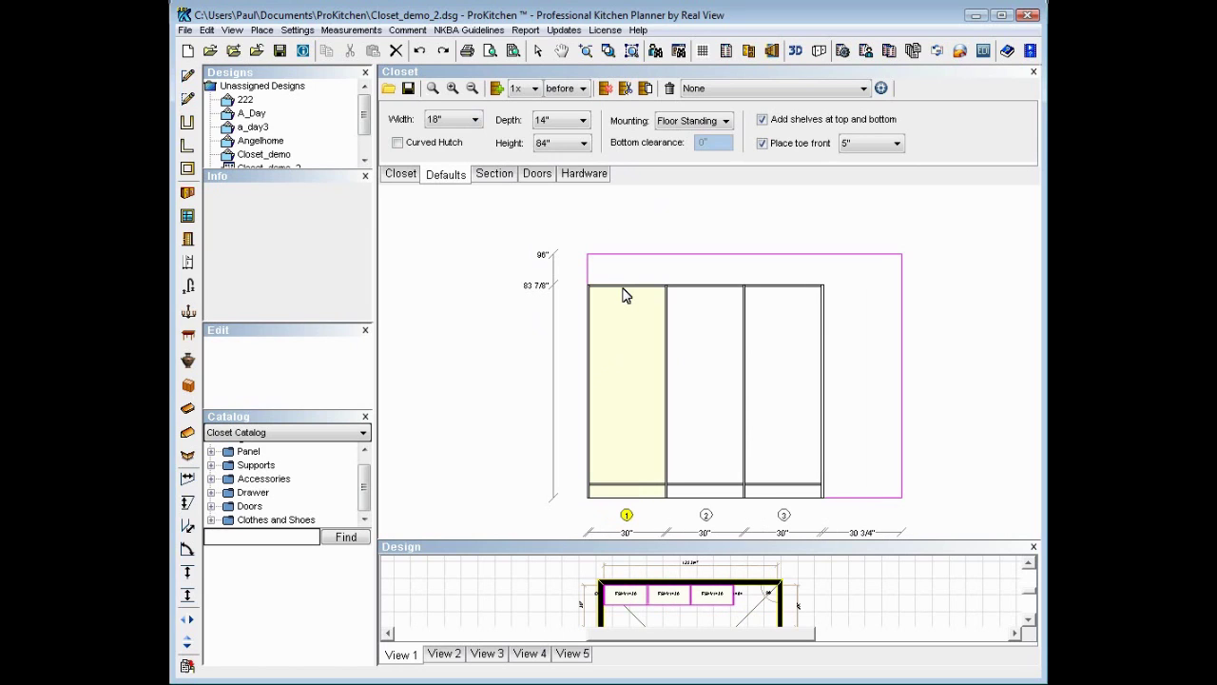
# Delete closet sections 3 and 2 from the wall elevation
pyautogui.click(791, 346)
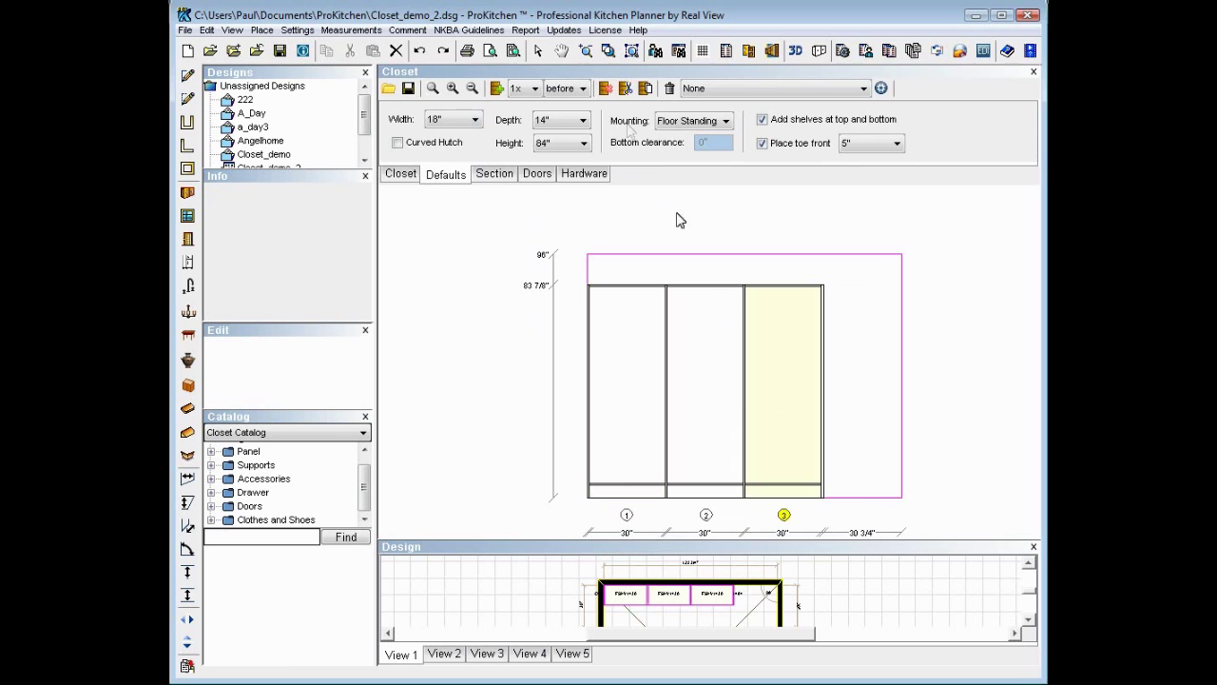
pyautogui.click(606, 89)
pyautogui.click(606, 88)
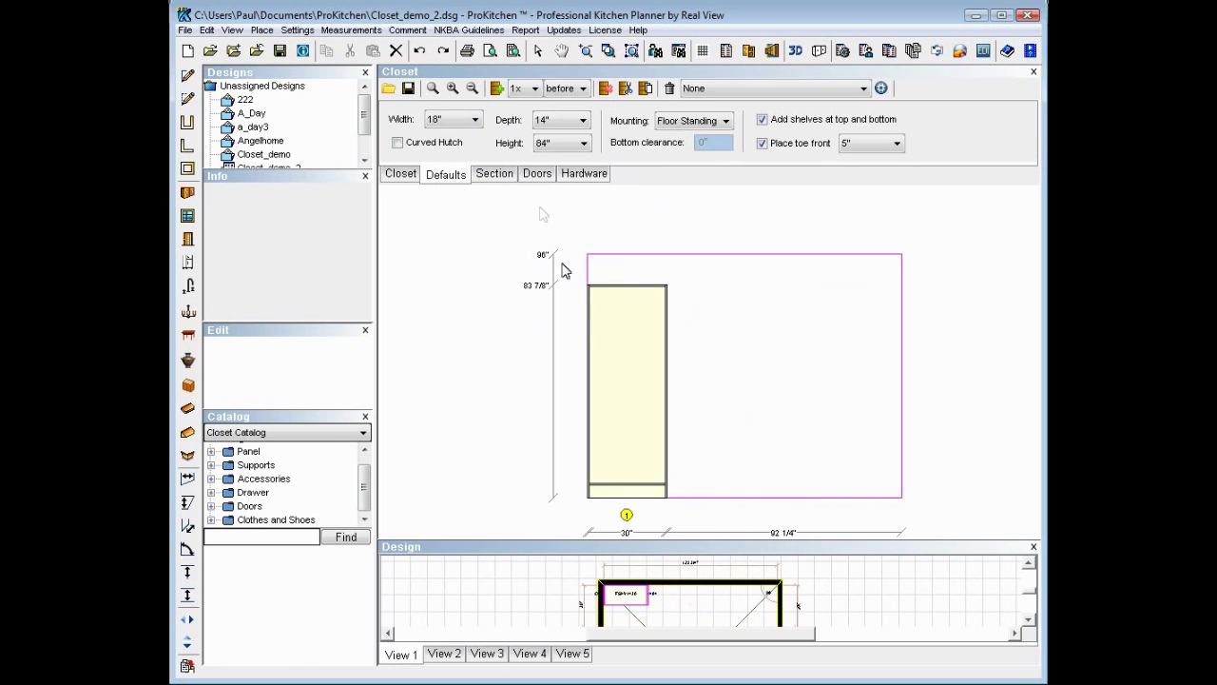
# Insert three 18" wide sections at once after section 1, using the 3x quantity and after placement
pyautogui.click(534, 88)
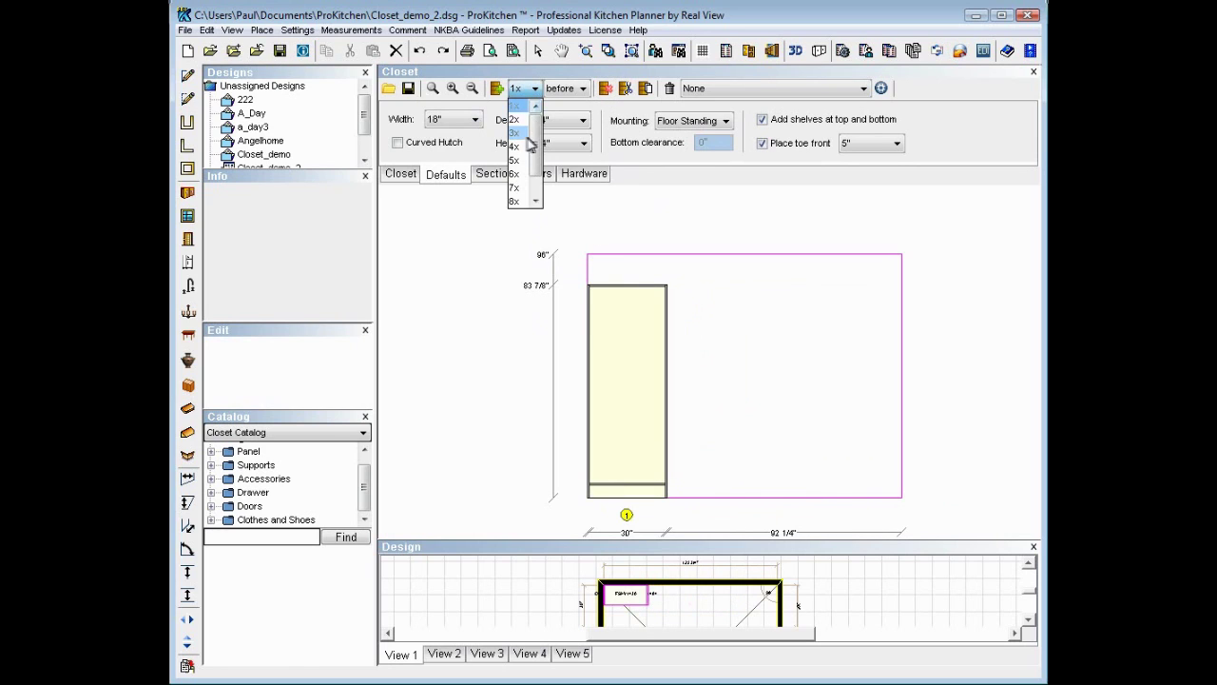
pyautogui.click(519, 134)
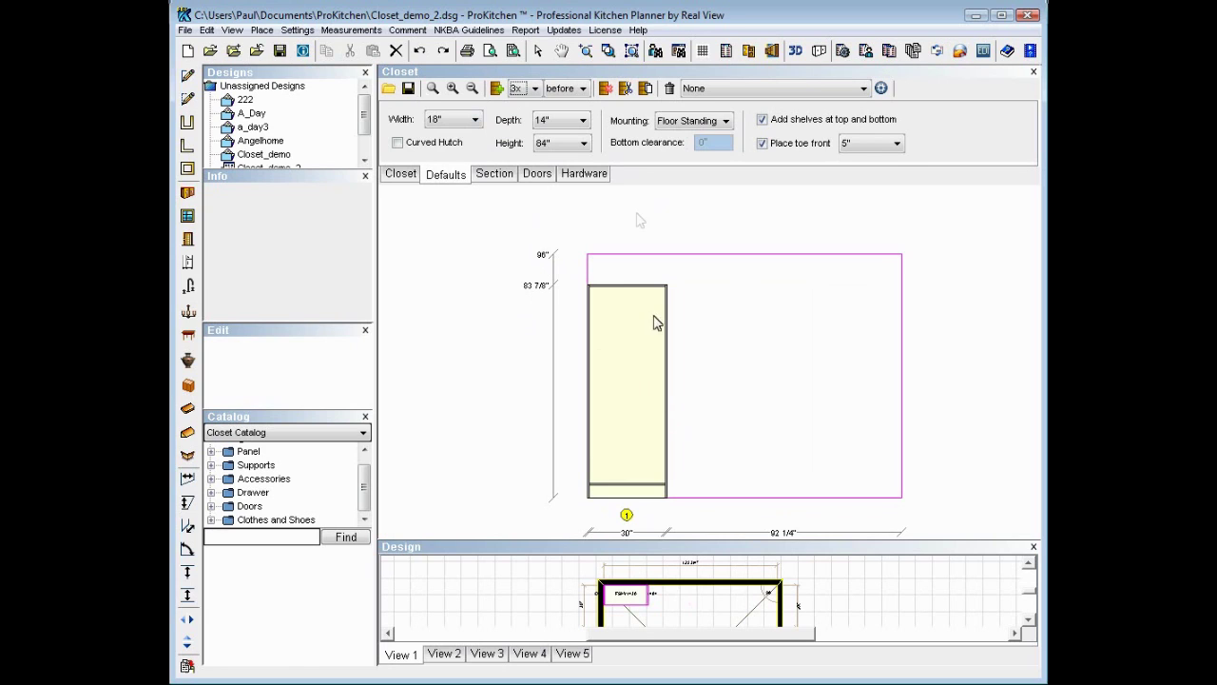
pyautogui.click(580, 88)
pyautogui.click(566, 106)
pyautogui.click(496, 89)
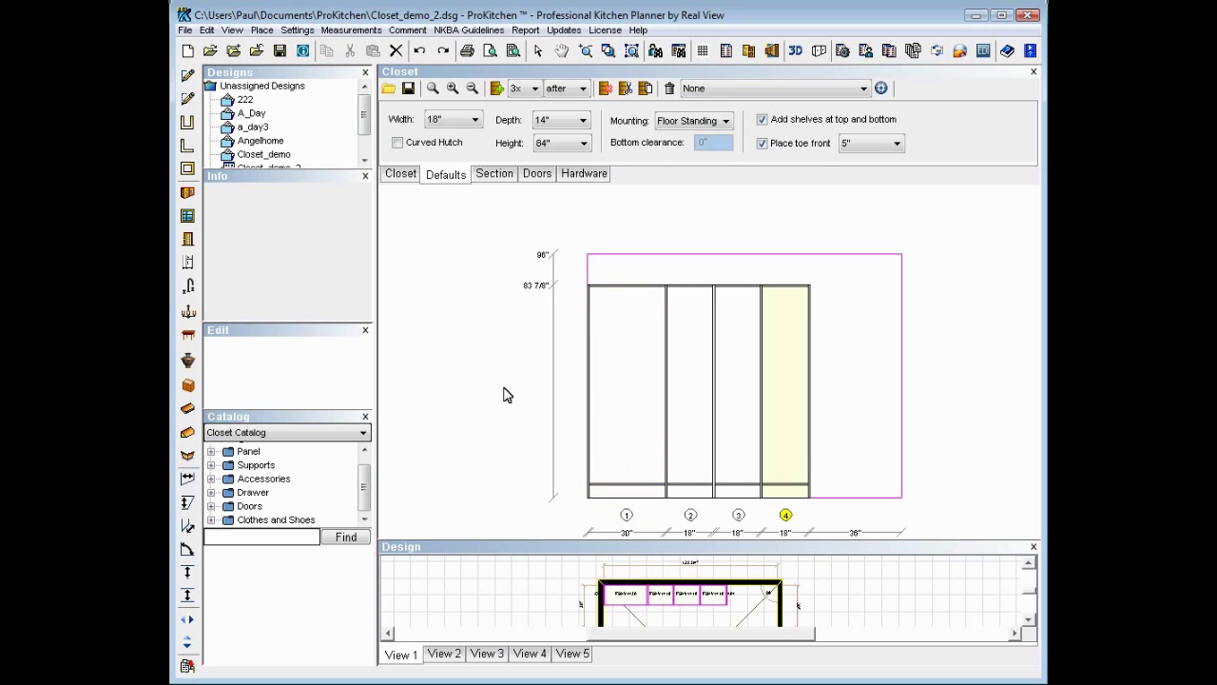
# Delete the three 18" wide closet sections
pyautogui.click(606, 88)
pyautogui.click(605, 88)
pyautogui.click(605, 88)
# Set the default width to 30" and insert three sections after section 1
pyautogui.click(475, 120)
pyautogui.click(457, 164)
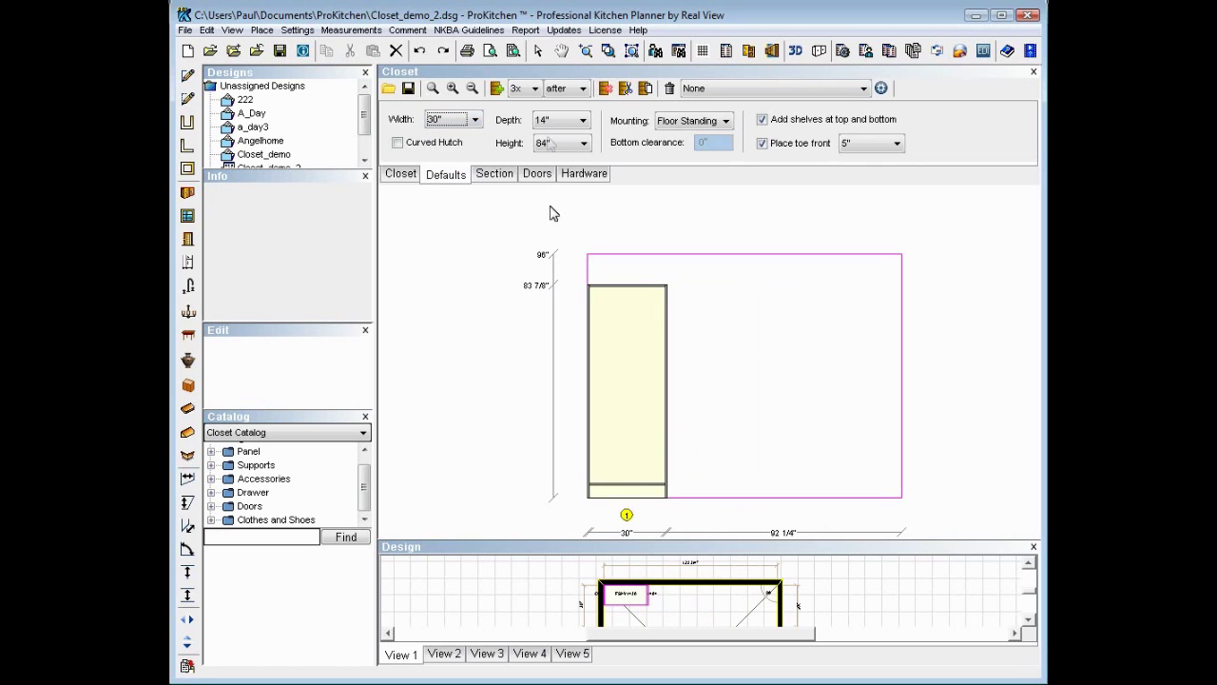
pyautogui.click(497, 90)
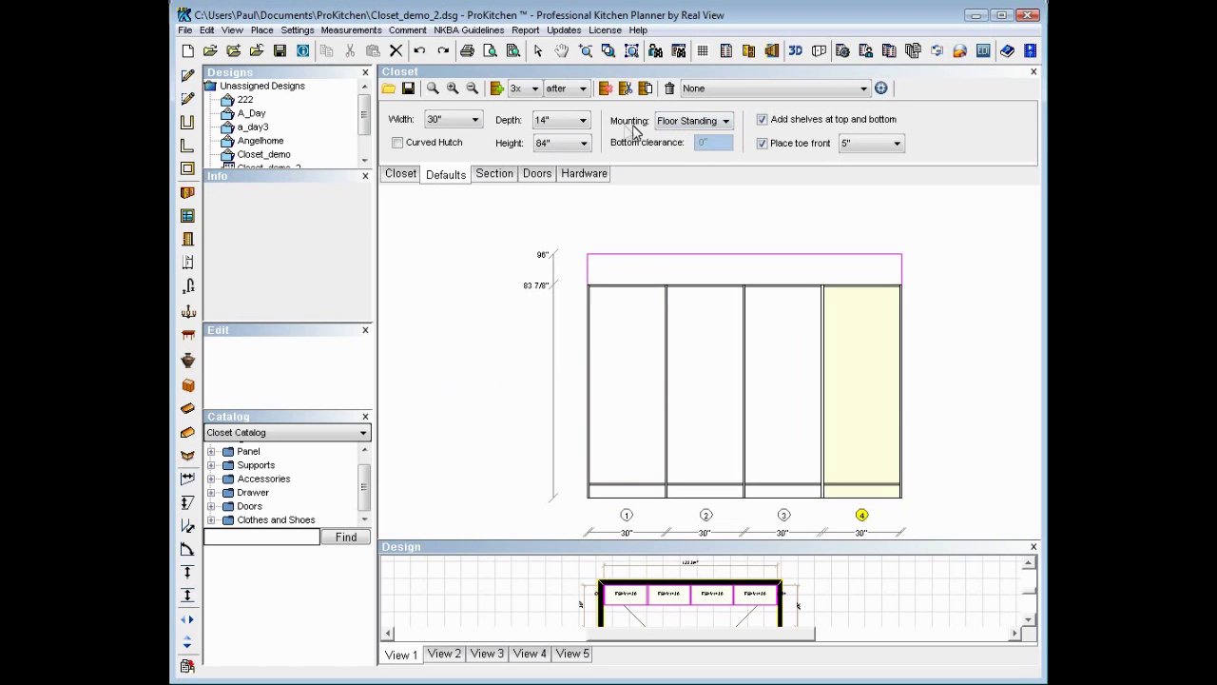
# Try the Wall Mounted option as the default mounting and switch it back to Floor Standing
pyautogui.click(691, 122)
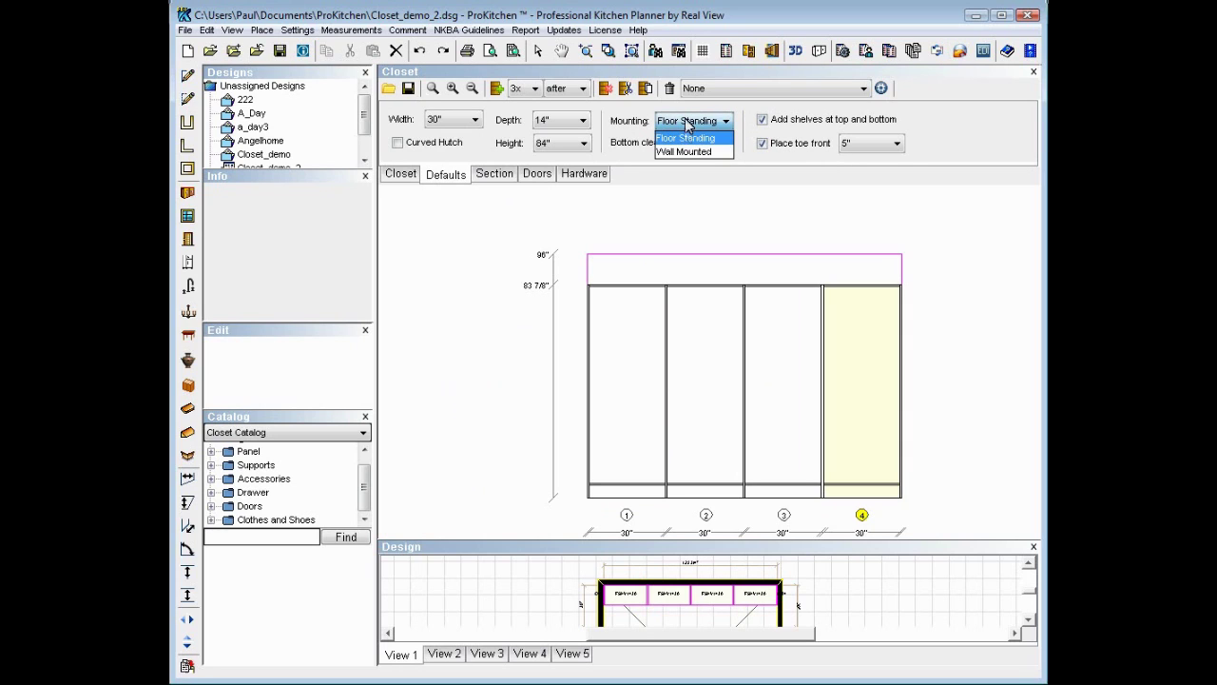
pyautogui.click(686, 154)
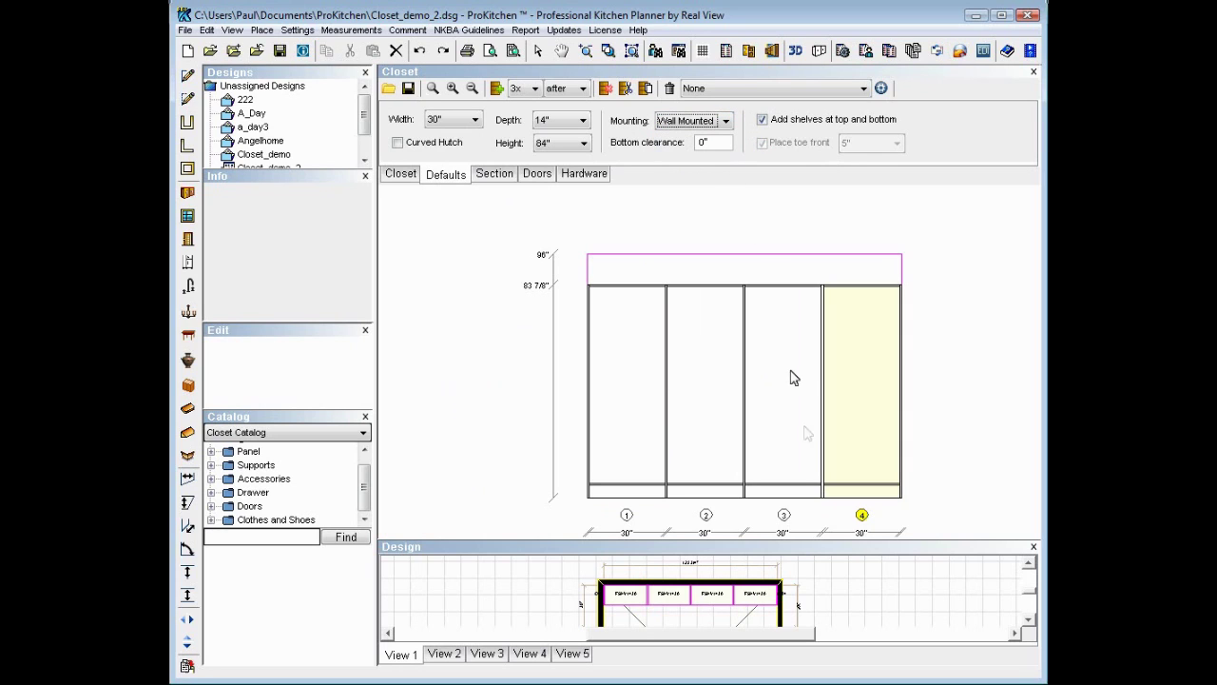
pyautogui.click(726, 121)
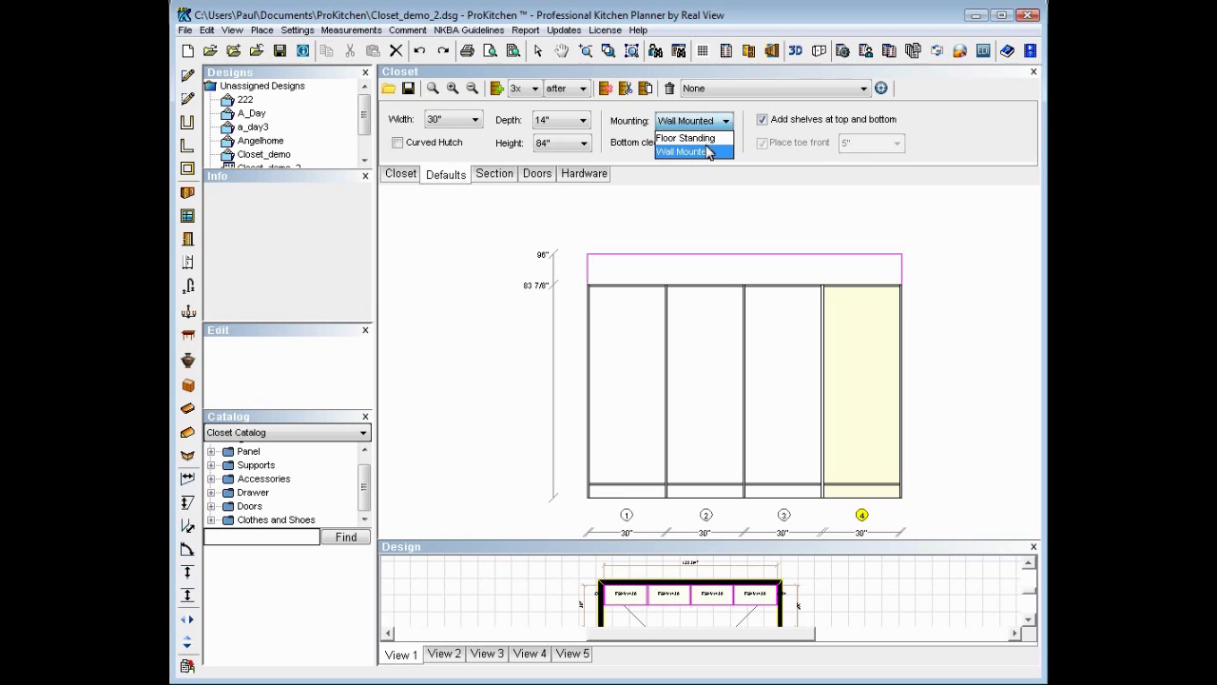
pyautogui.click(709, 139)
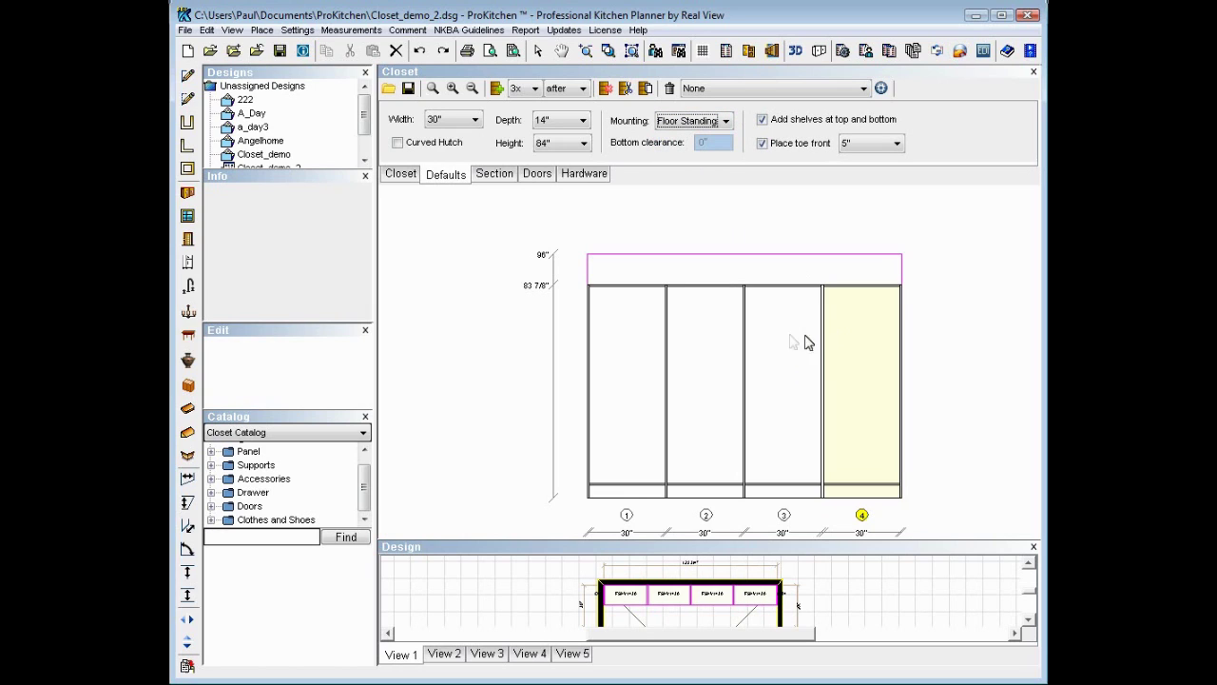
# Delete closet sections 4 and 3 and set the default mounting to Wall Mounted
pyautogui.click(606, 88)
pyautogui.click(606, 87)
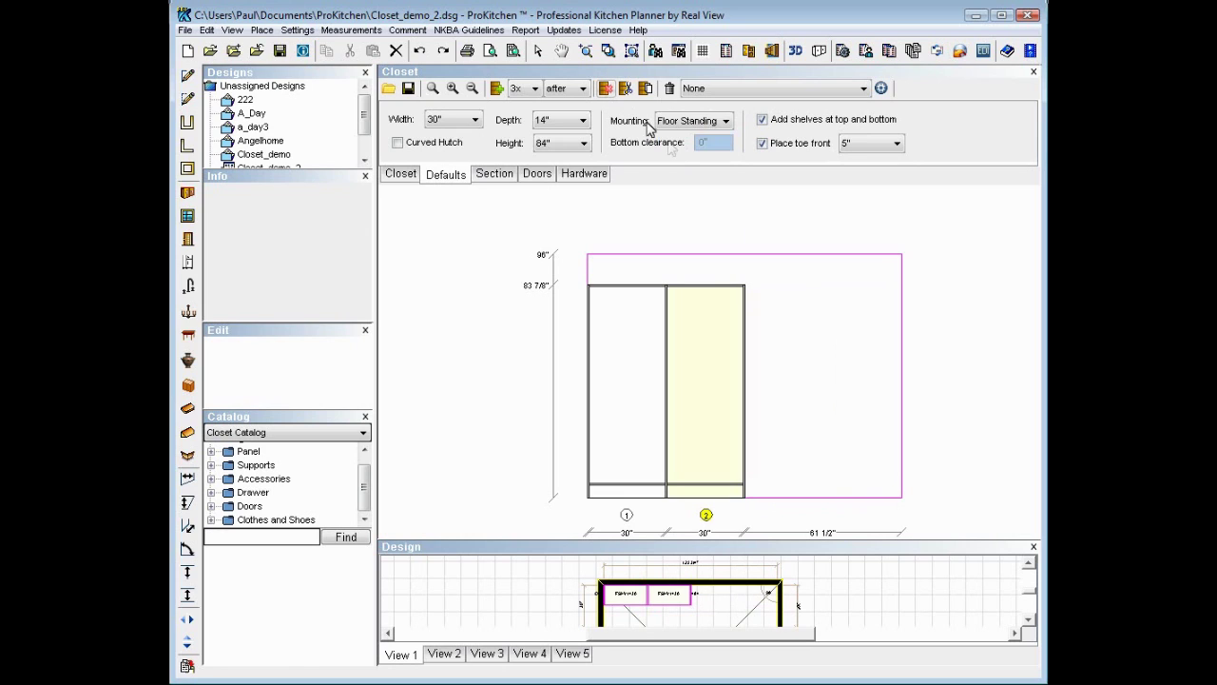
pyautogui.click(725, 121)
pyautogui.click(722, 152)
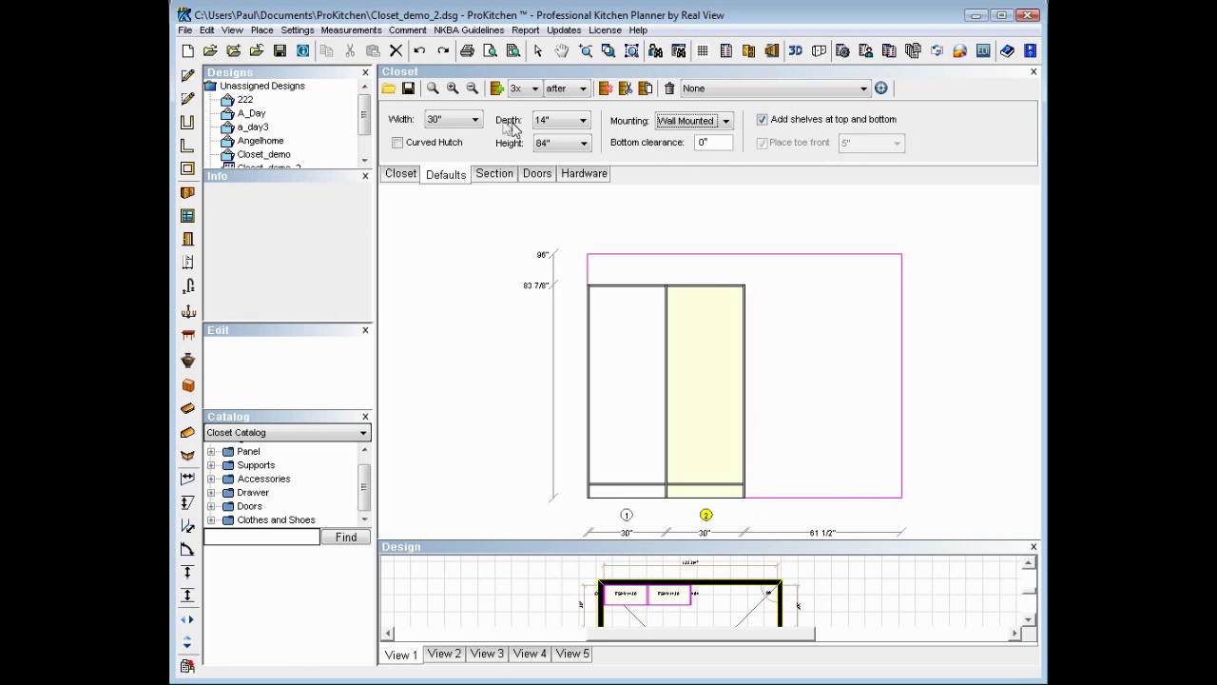
# Insert three wall-mounted sections after section 2 with a 36" height, a bottom clearance of 60 and shelves at top and bottom
pyautogui.click(583, 143)
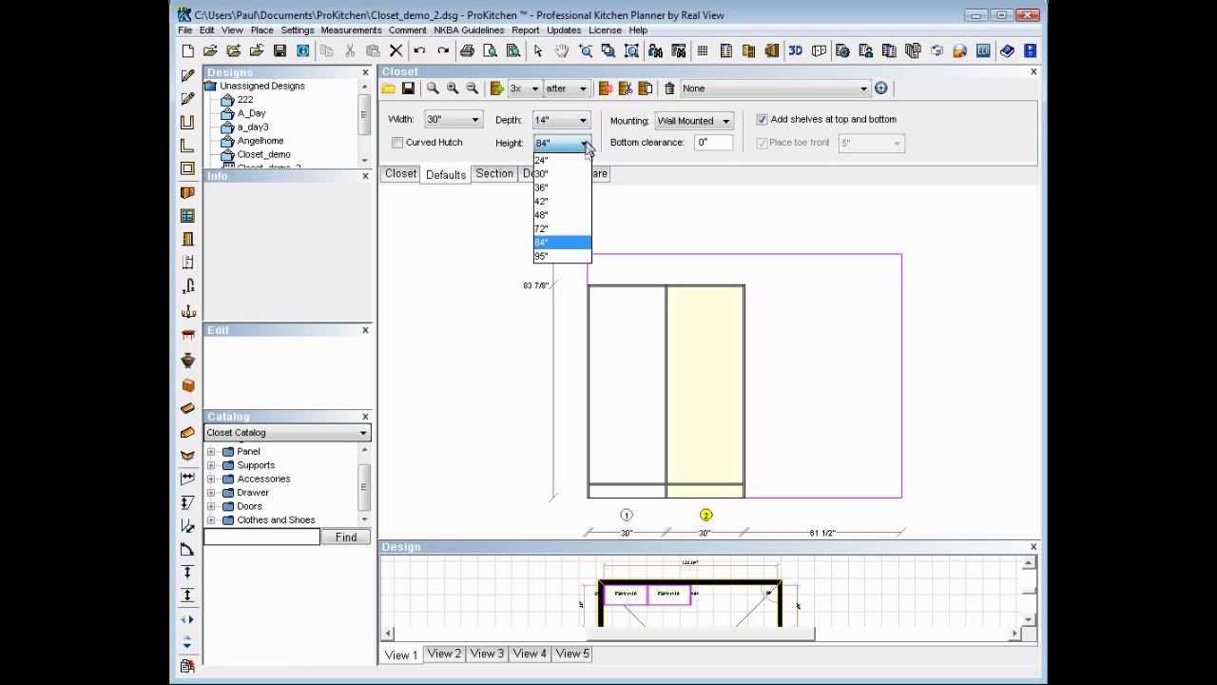
pyautogui.click(571, 200)
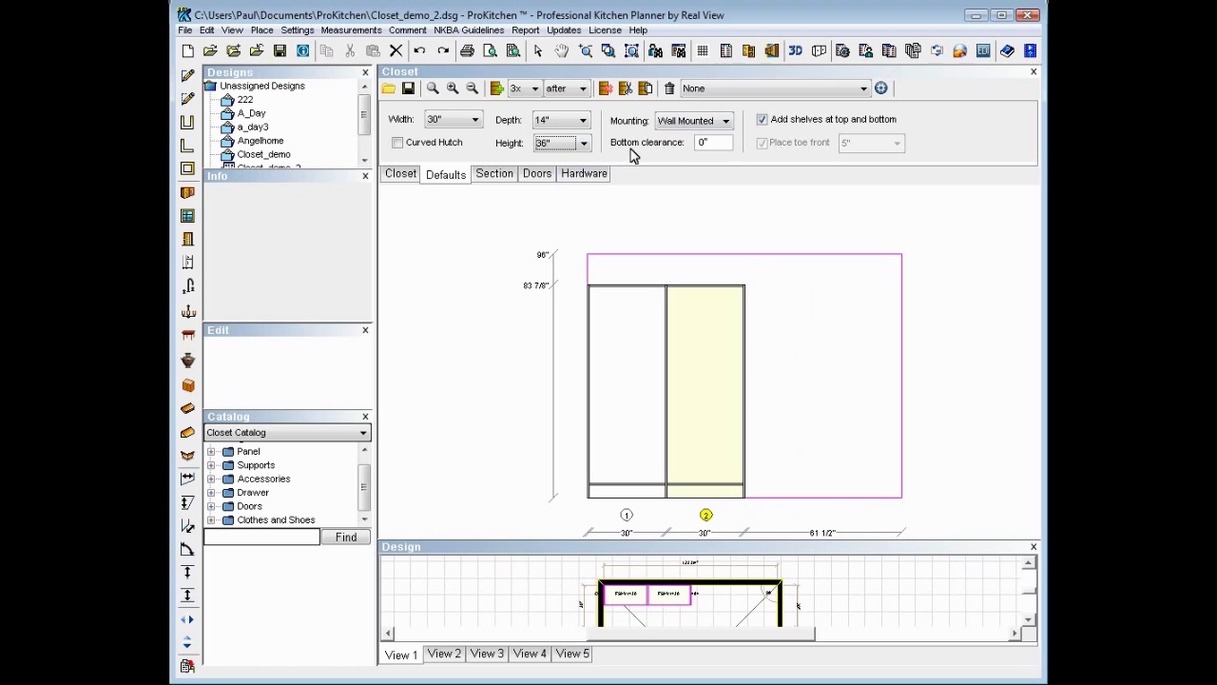
pyautogui.click(701, 142)
pyautogui.click(764, 119)
pyautogui.click(765, 121)
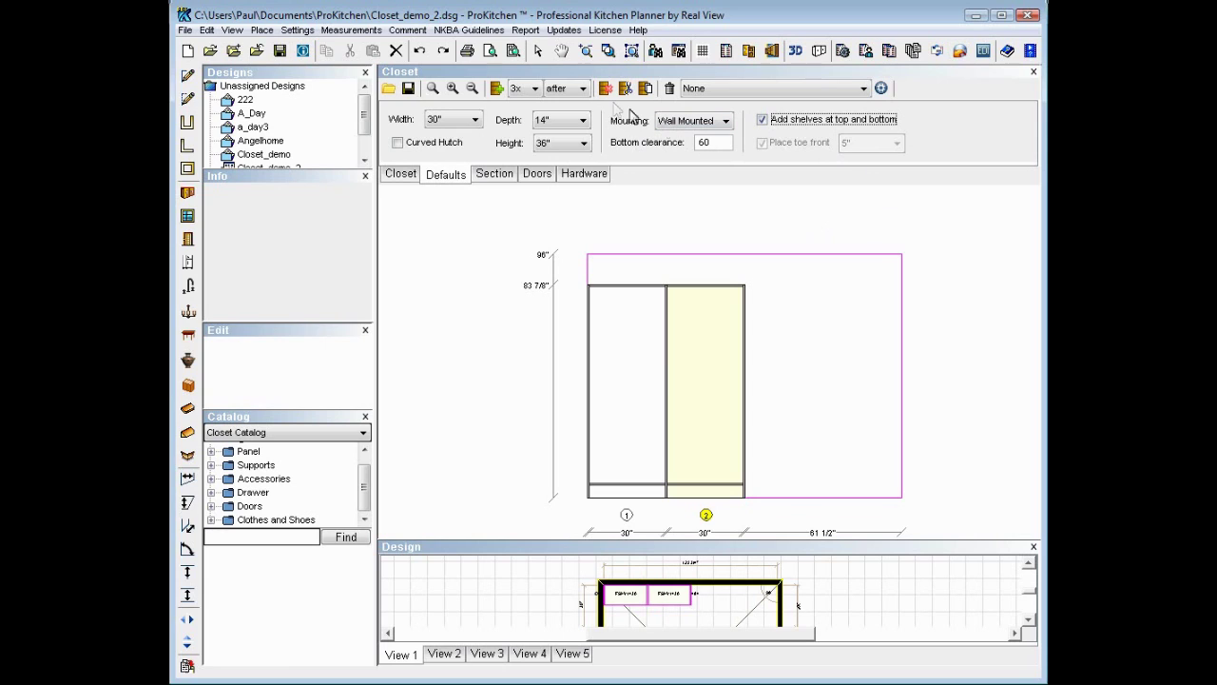
pyautogui.click(498, 90)
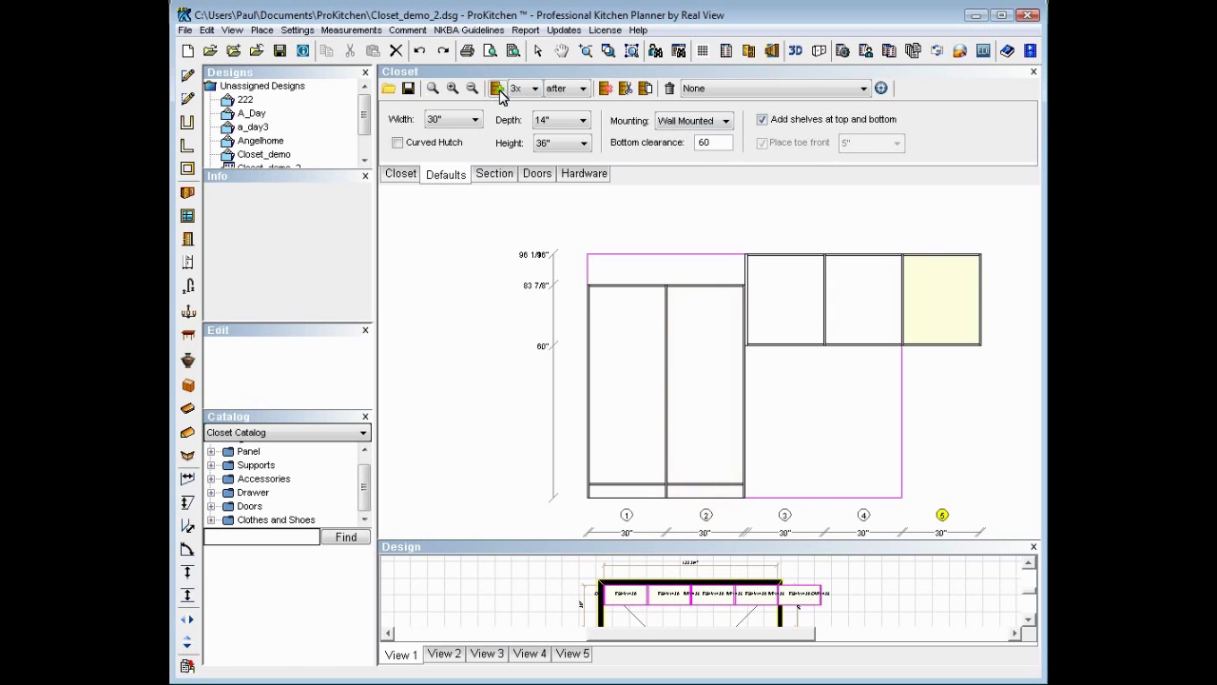
# Delete the three 36" high wall-mounted sections
pyautogui.click(607, 93)
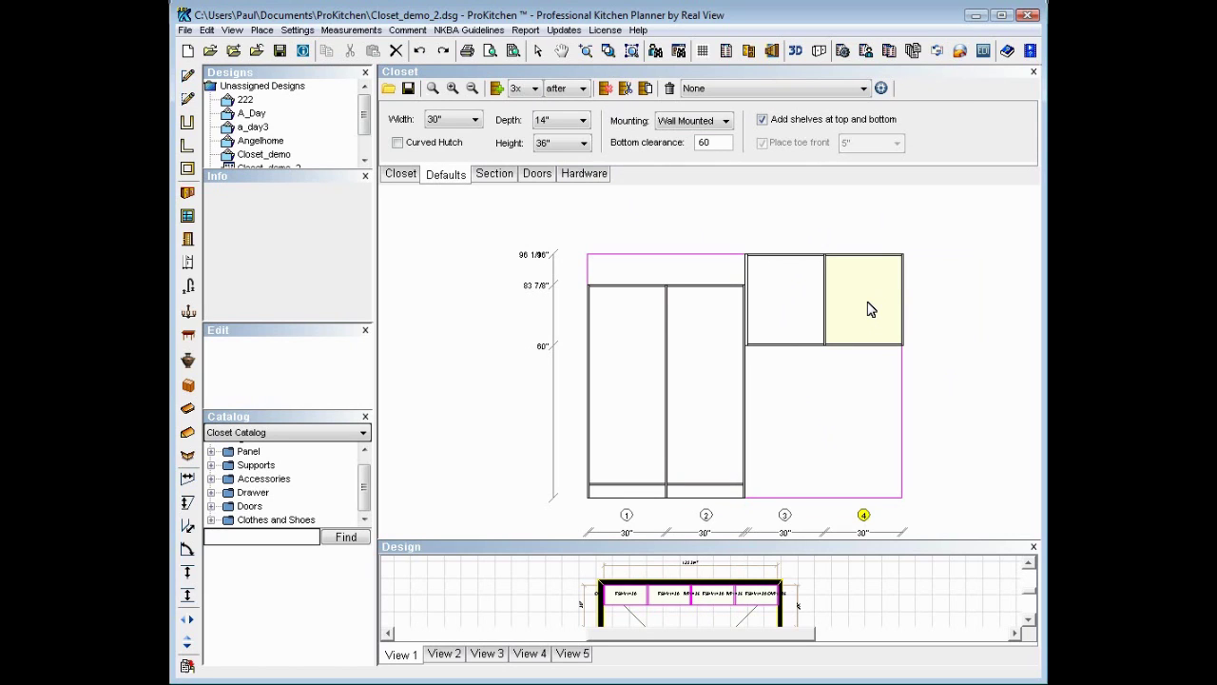
pyautogui.click(609, 90)
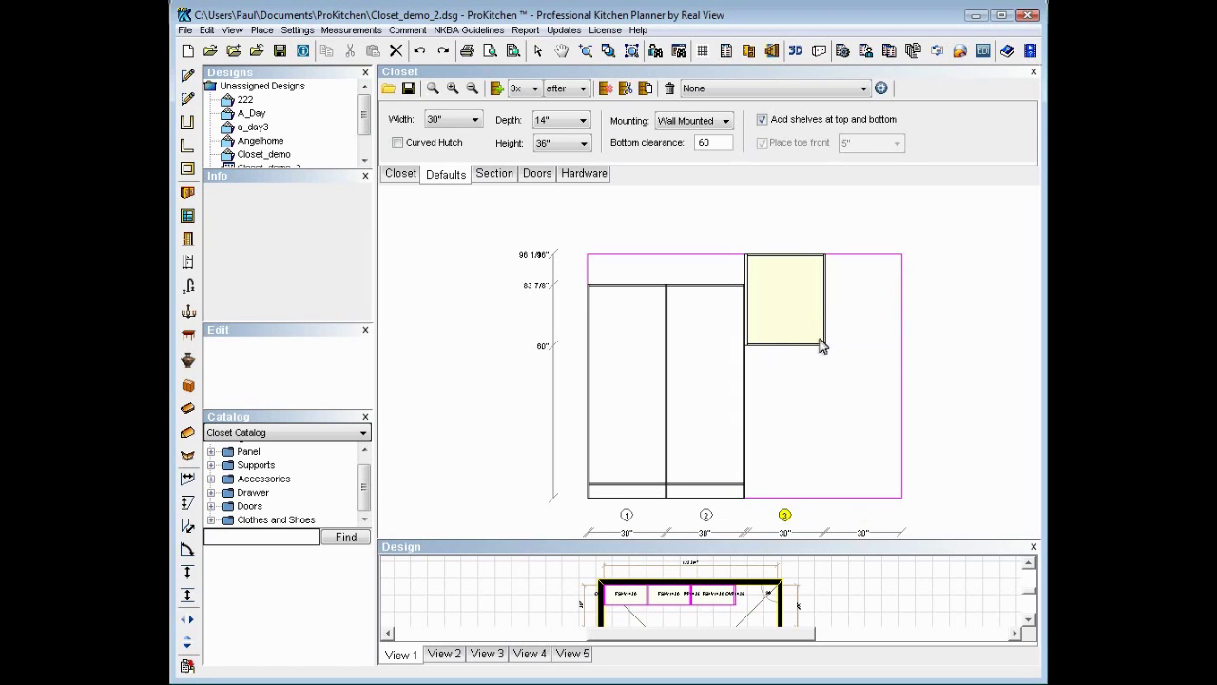
pyautogui.click(606, 88)
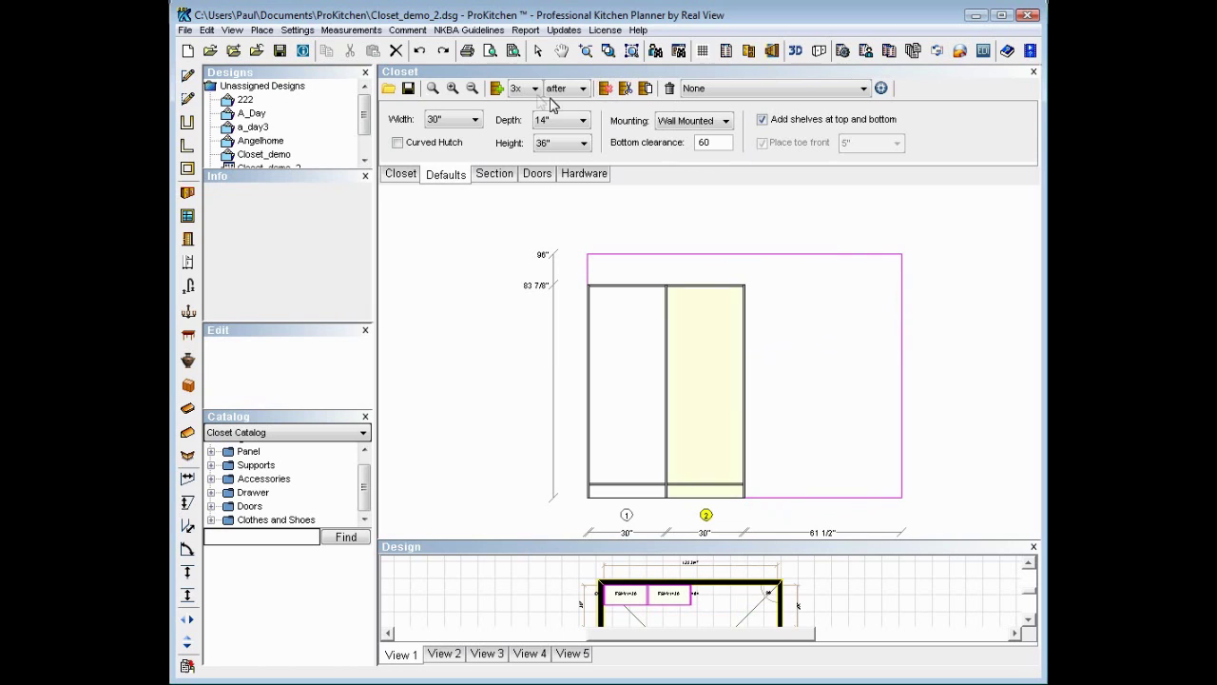
# Set the quantity to 2x and the default height to 84", and insert two wall-mounted sections after section 2
pyautogui.click(534, 88)
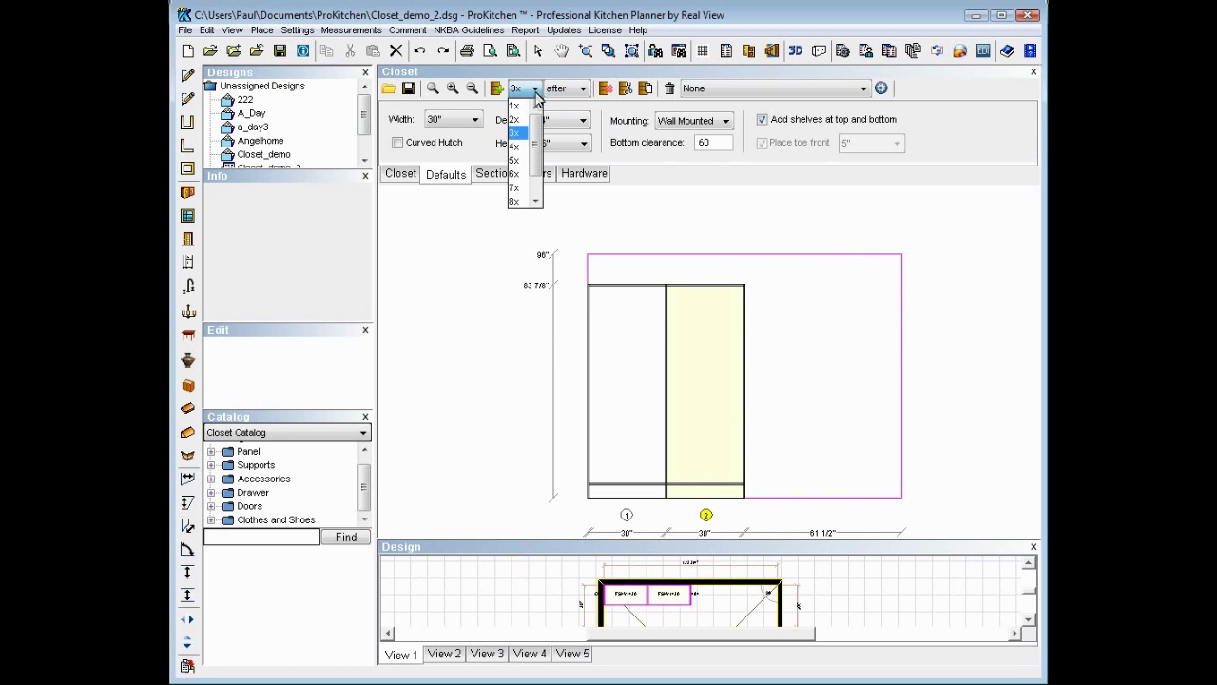
pyautogui.click(518, 119)
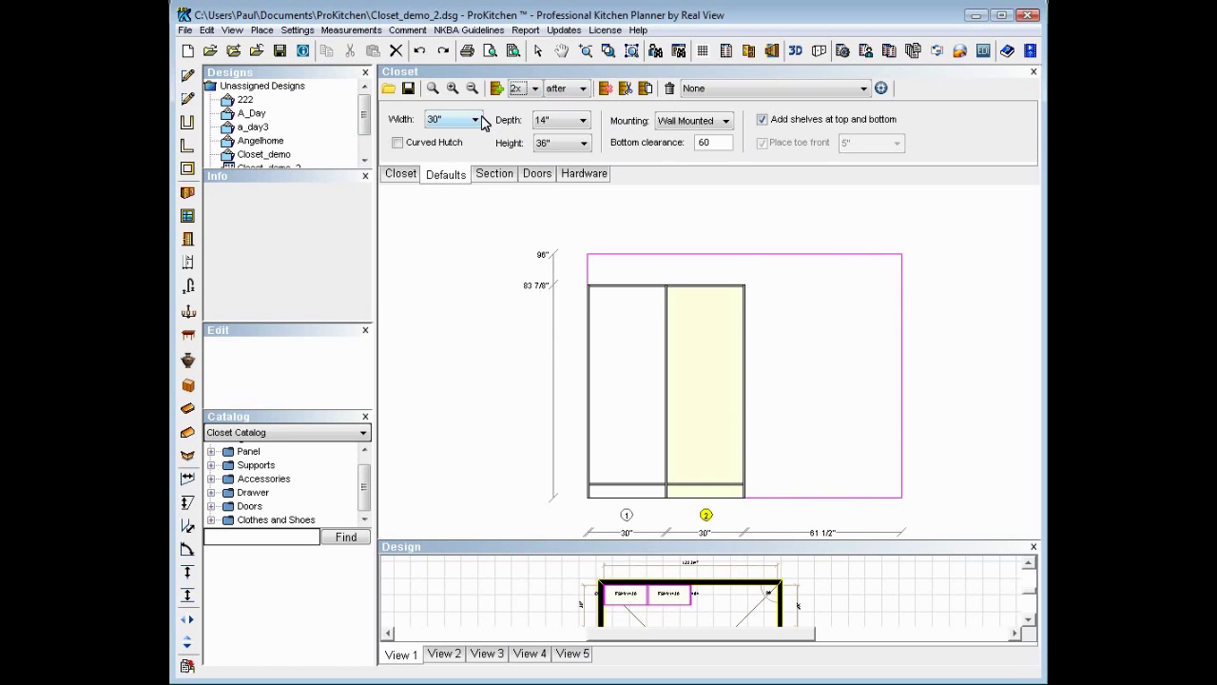
pyautogui.click(475, 121)
pyautogui.click(482, 125)
pyautogui.click(583, 143)
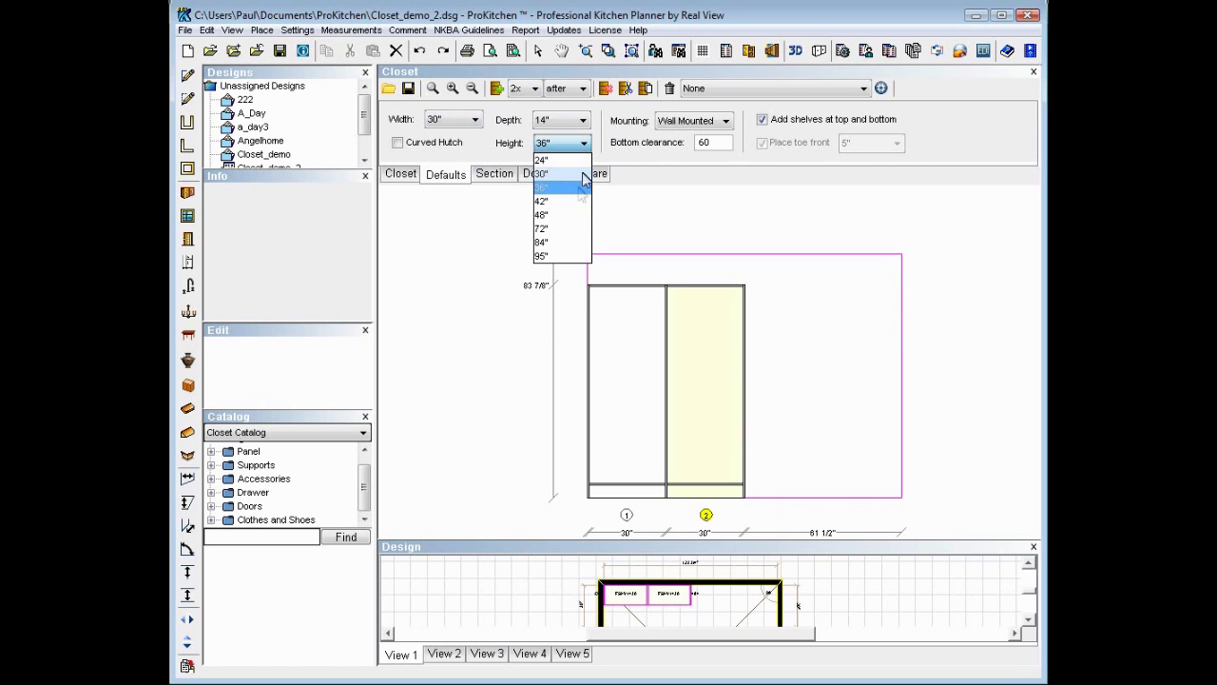
pyautogui.click(564, 243)
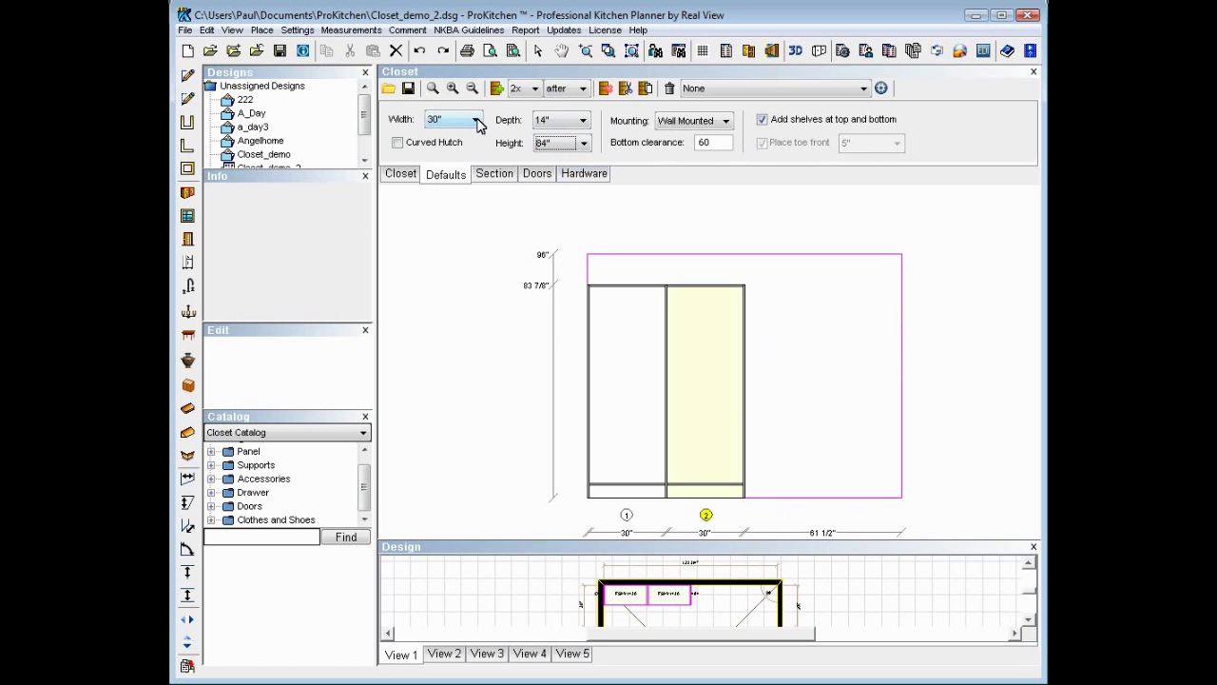
pyautogui.click(497, 87)
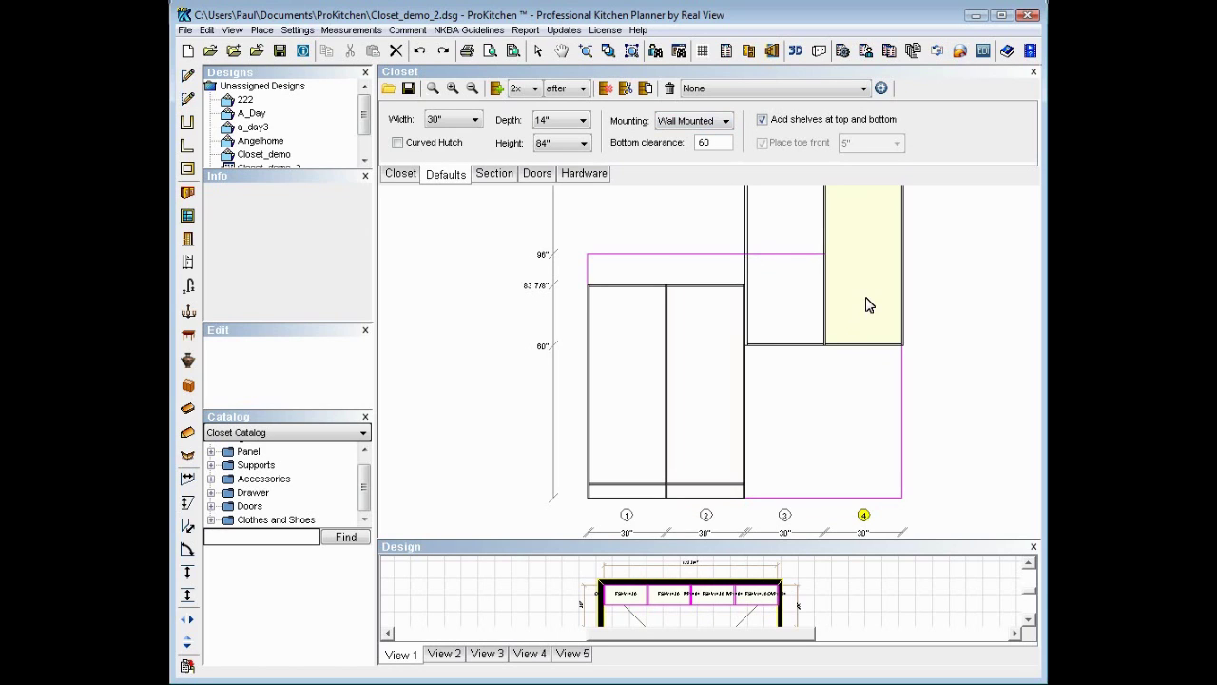
# Replace the two 84" high wall-mounted sections with two Floor Standing sections after section 2
pyautogui.click(607, 89)
pyautogui.click(607, 88)
pyautogui.click(723, 122)
pyautogui.click(715, 139)
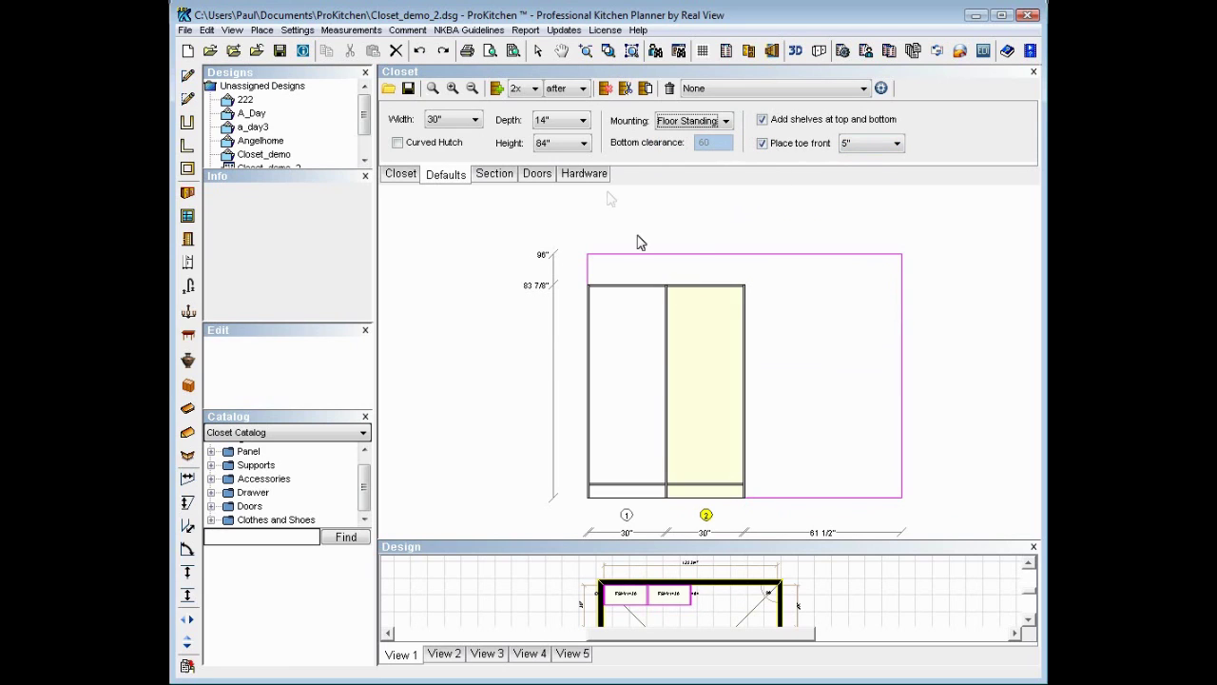
pyautogui.click(495, 87)
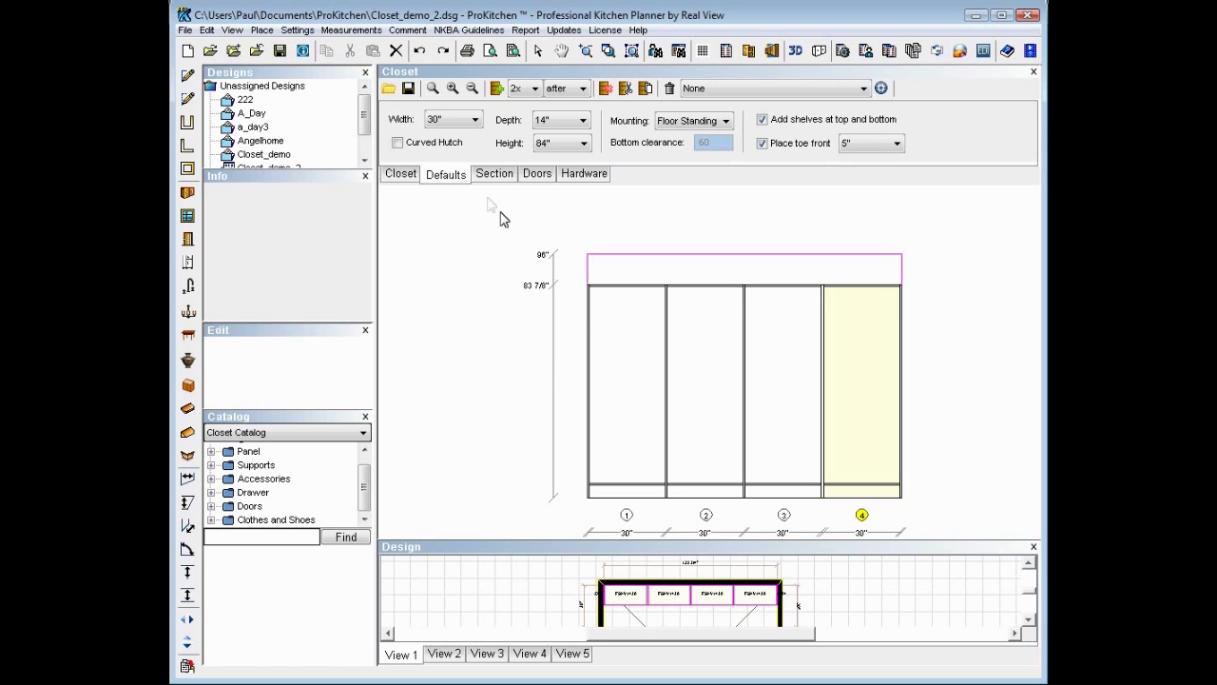
# Open the section settings for closet section 4
pyautogui.click(493, 174)
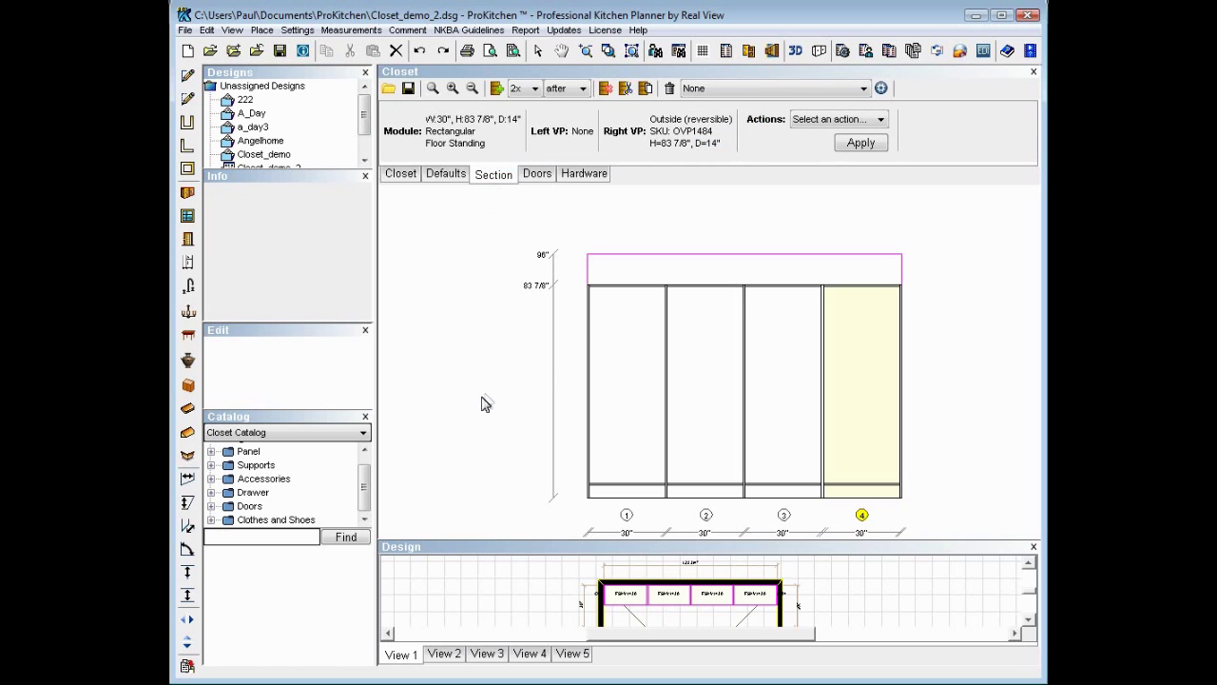